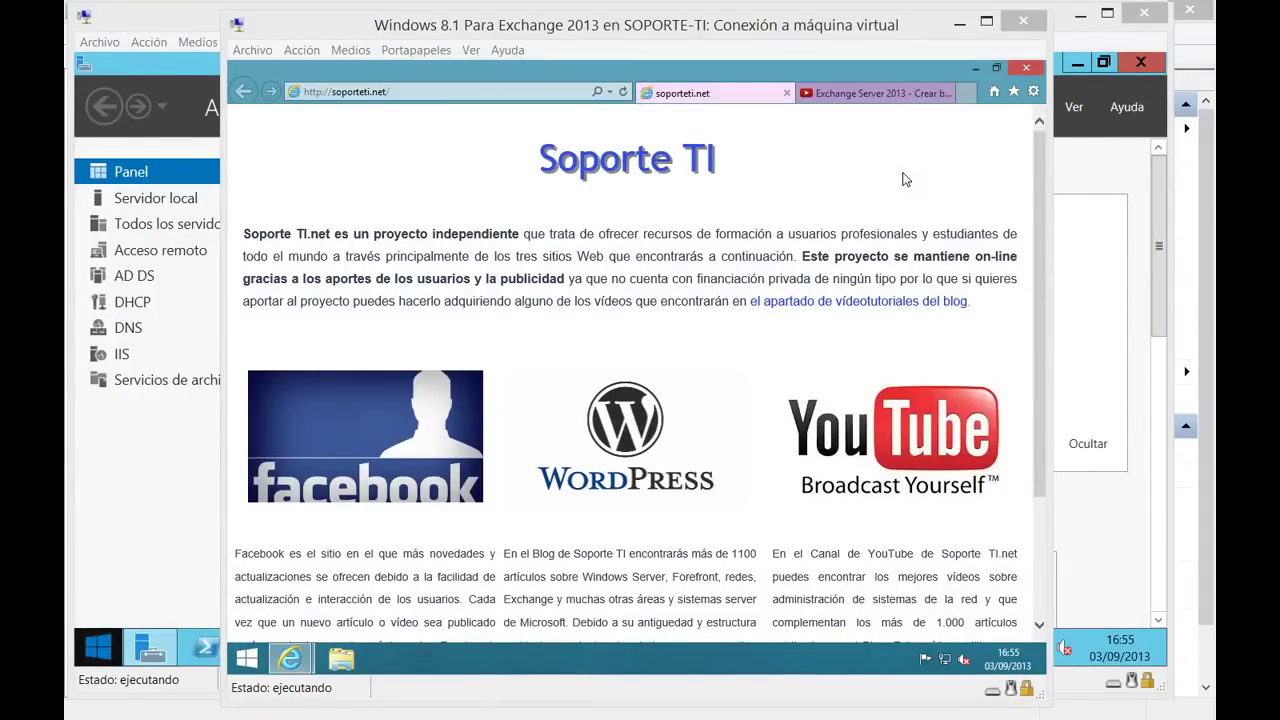
Close the YouTube and soporteti.net tabs so Internet Explorer exits.
click(866, 96)
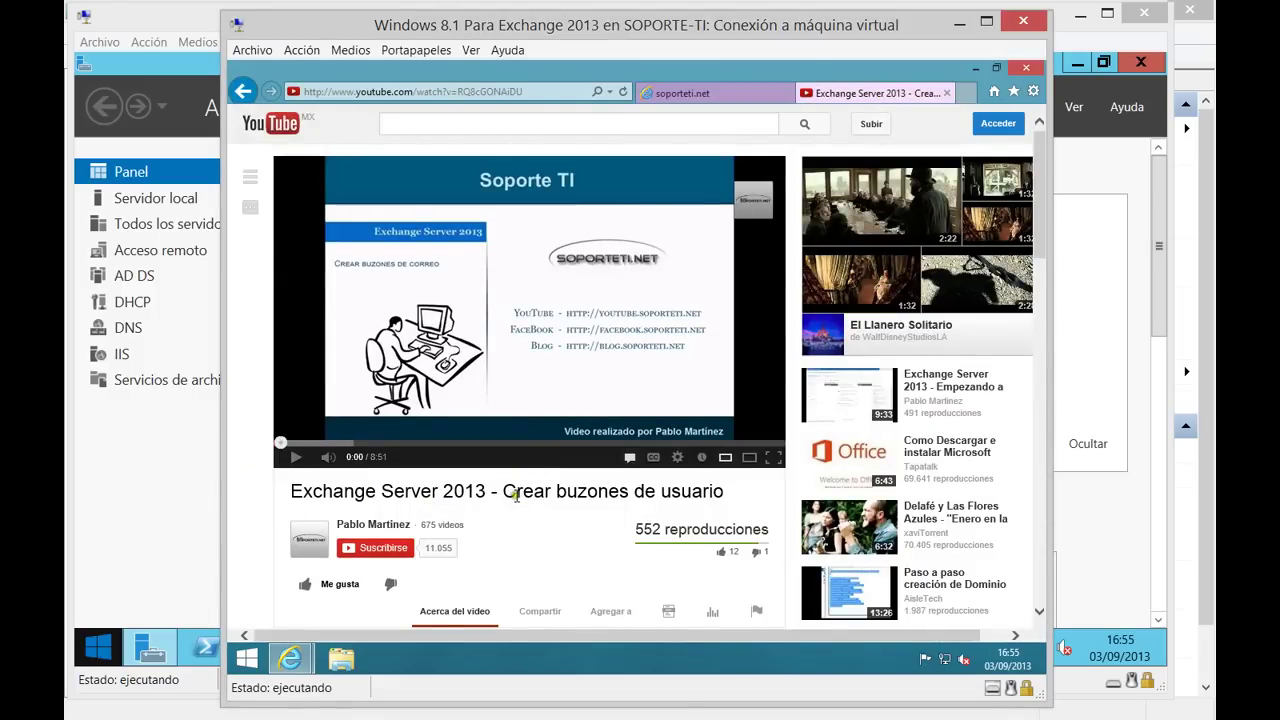
scroll(492, 502, down, 1)
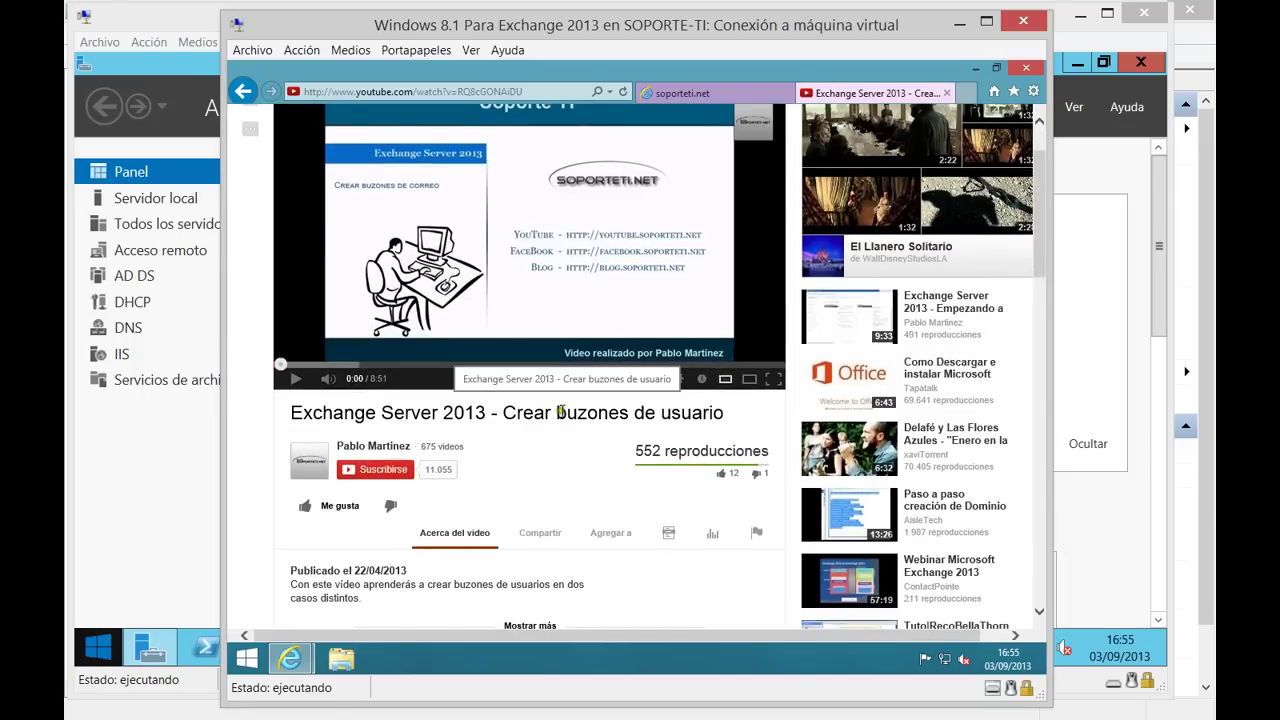
click(946, 93)
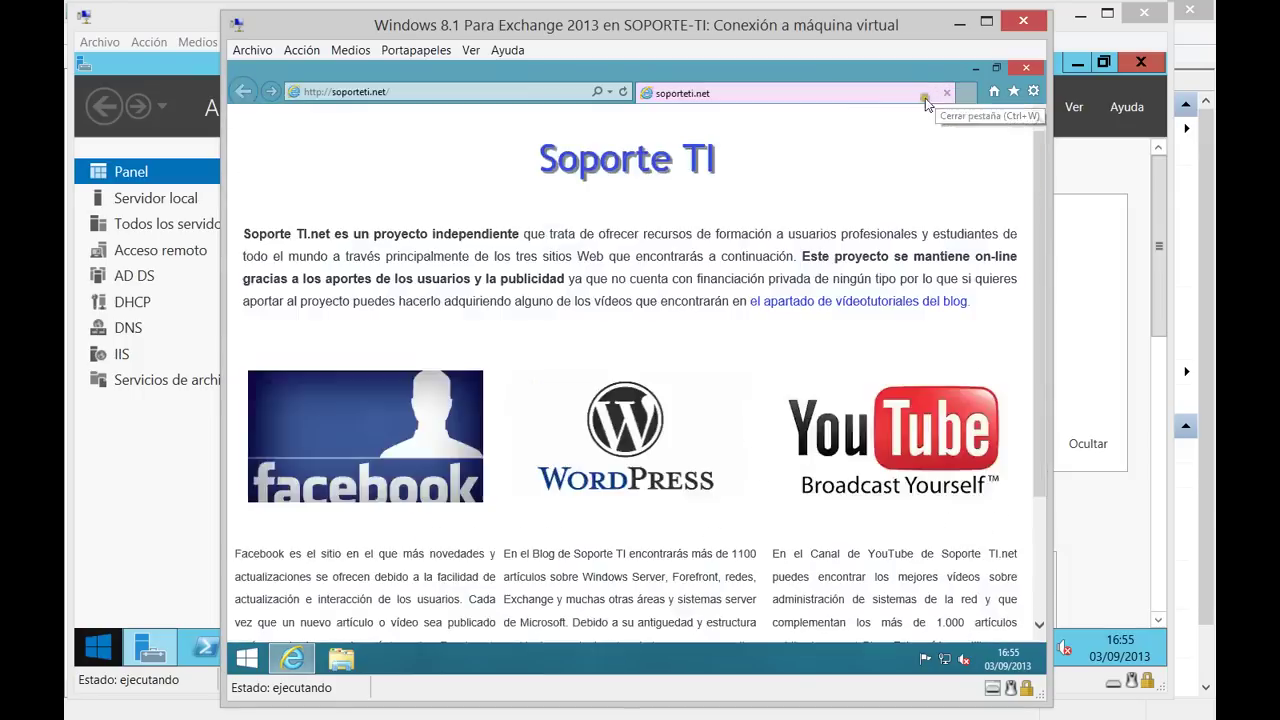
click(793, 95)
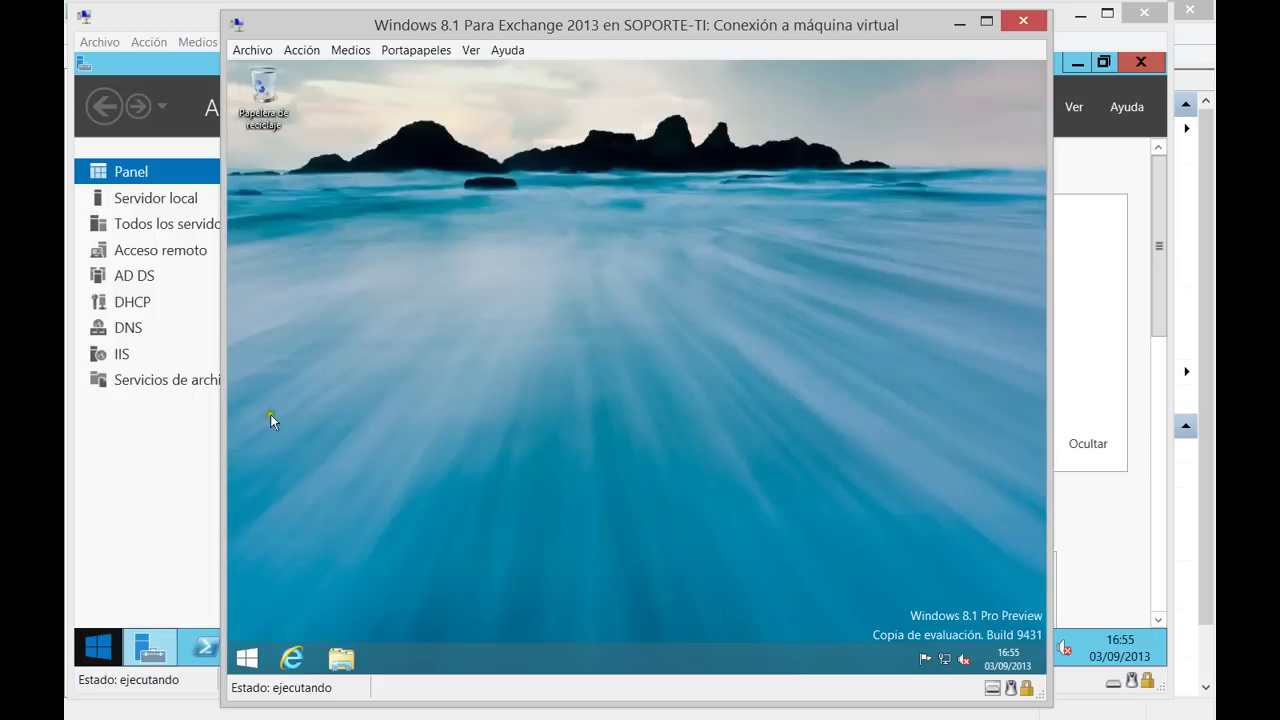
Switch between the two VM windows and minimize Server Manager on the Exchange server.
click(132, 501)
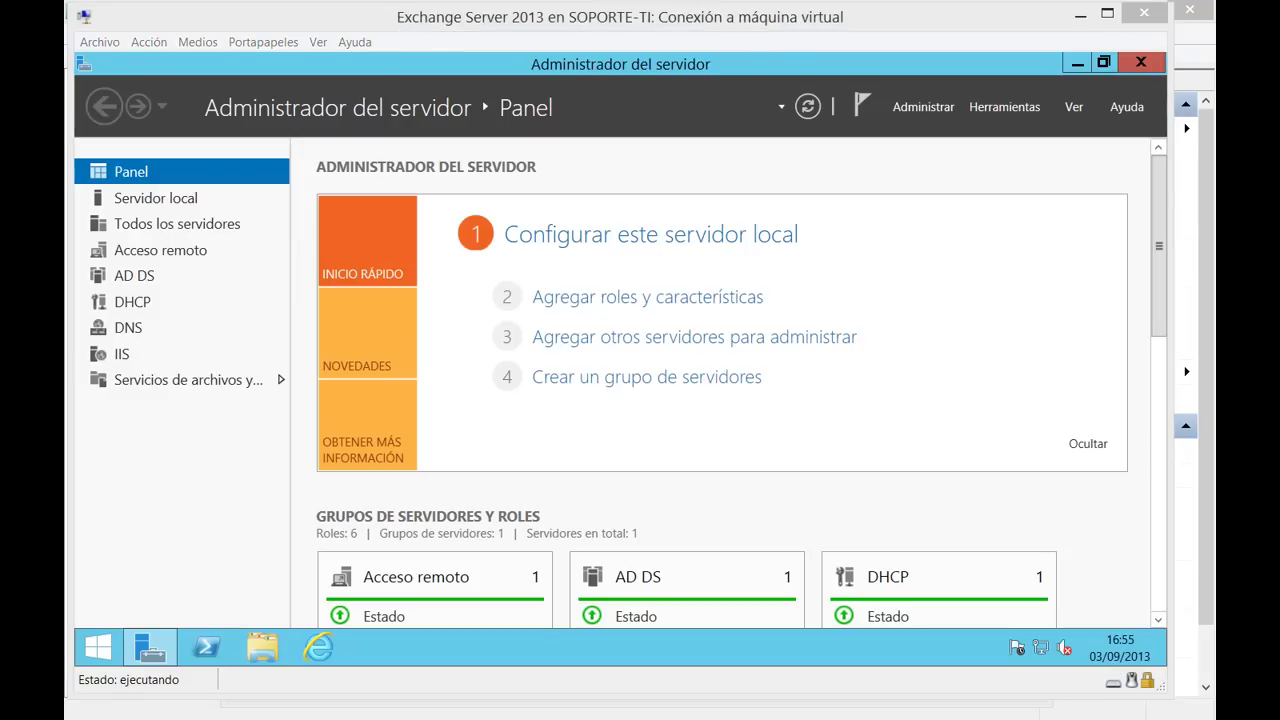
key(alt+Tab)
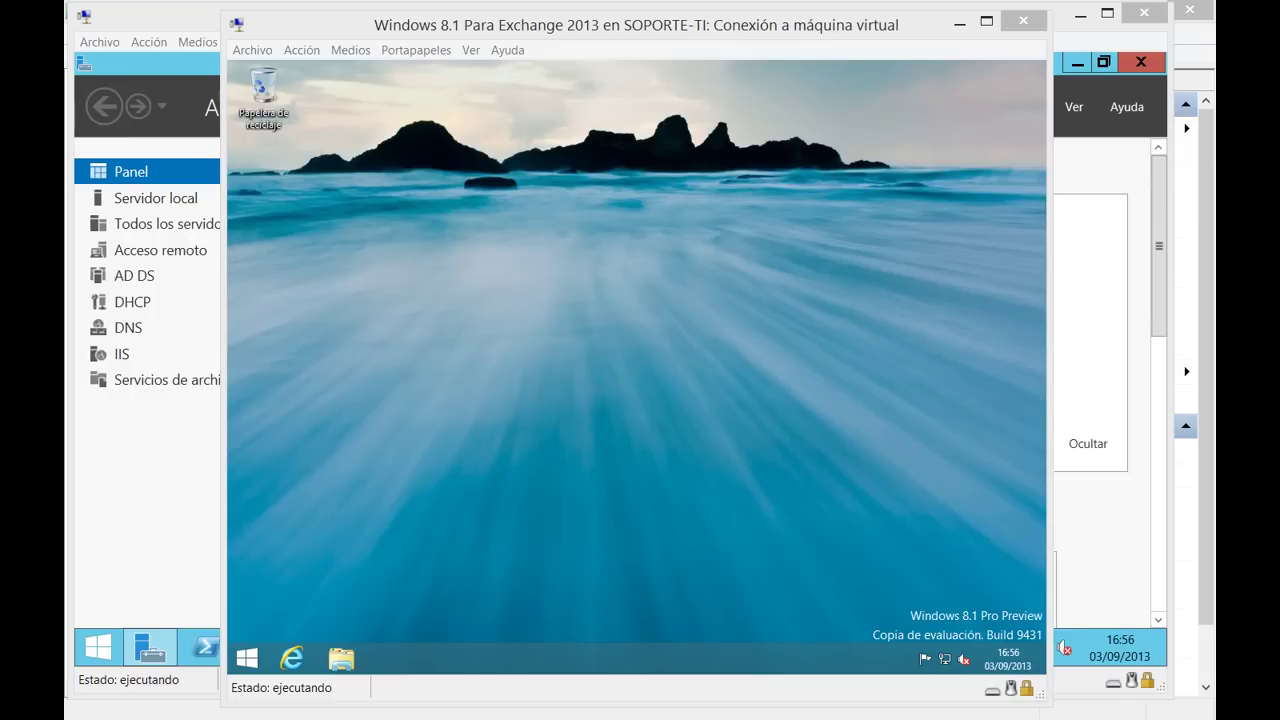
click(261, 243)
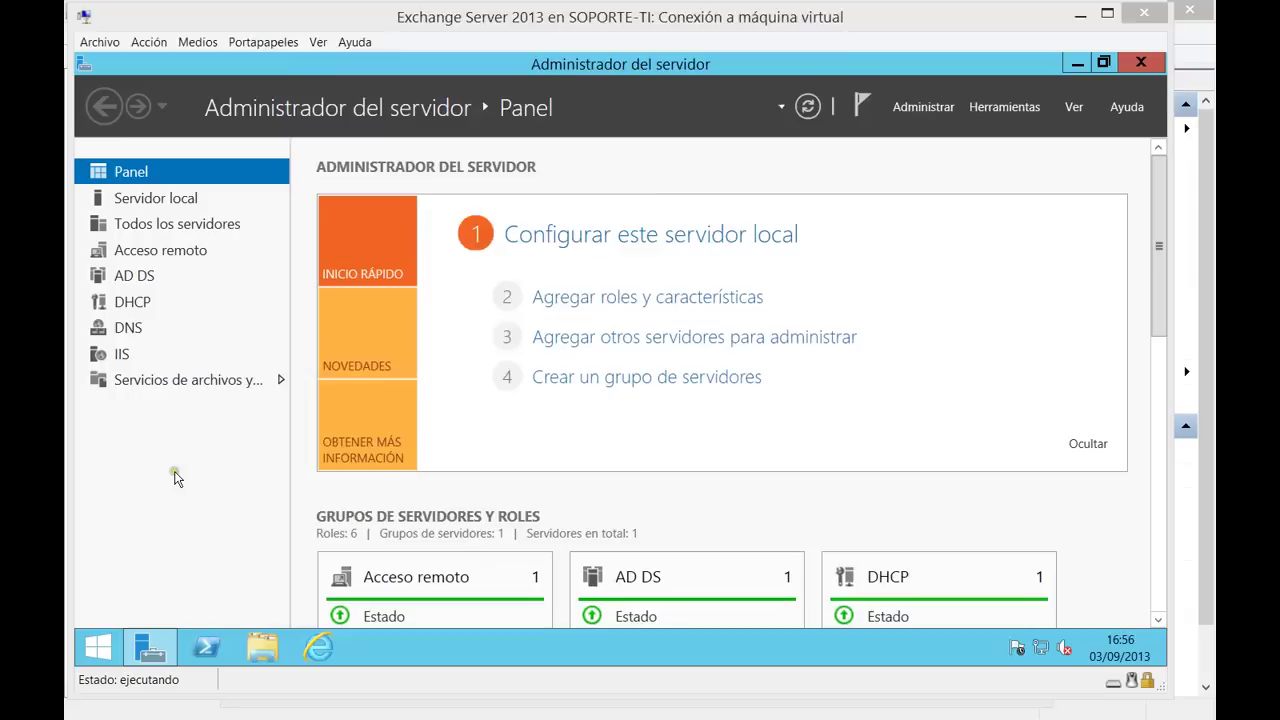
click(176, 472)
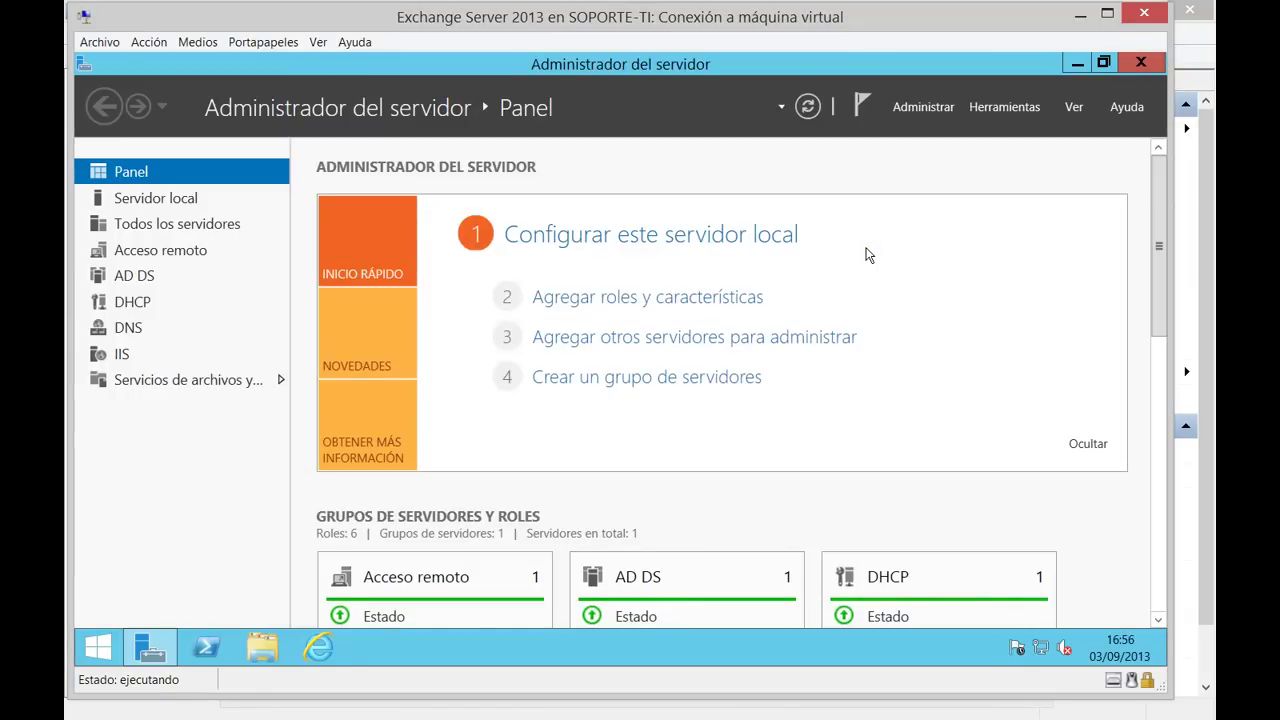
key(super+d)
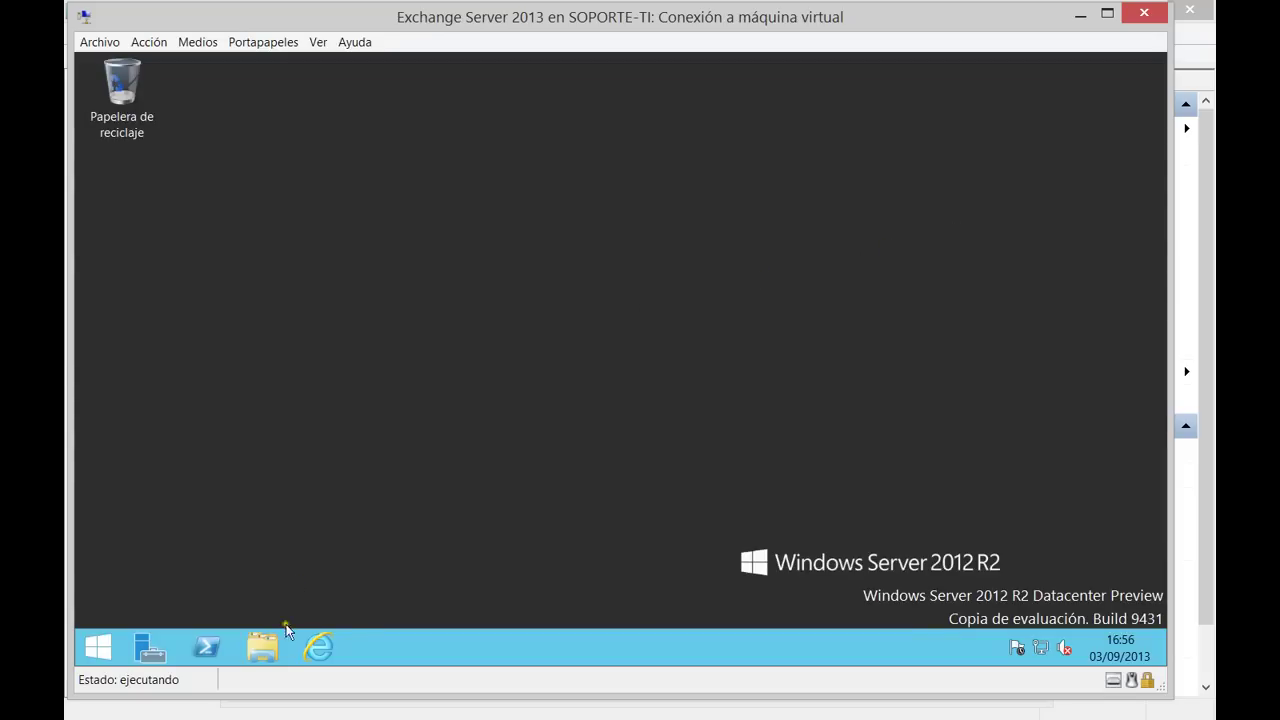
click(316, 648)
click(371, 92)
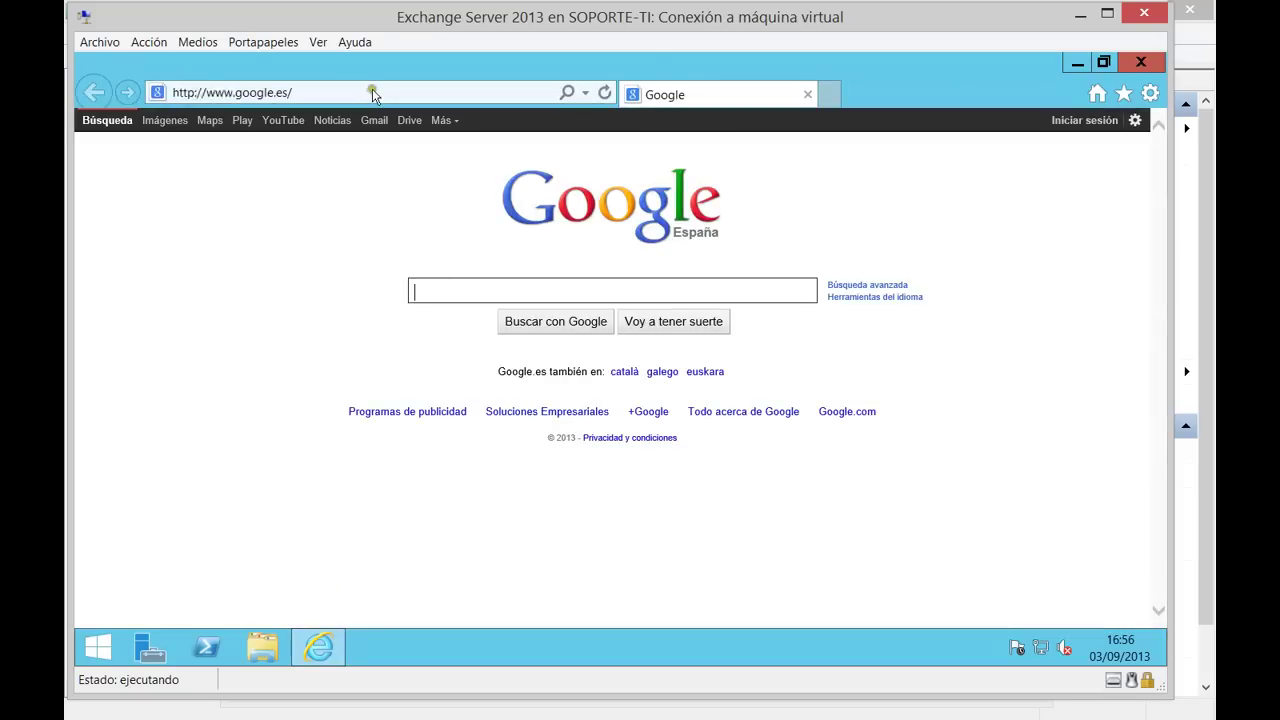
text(http)
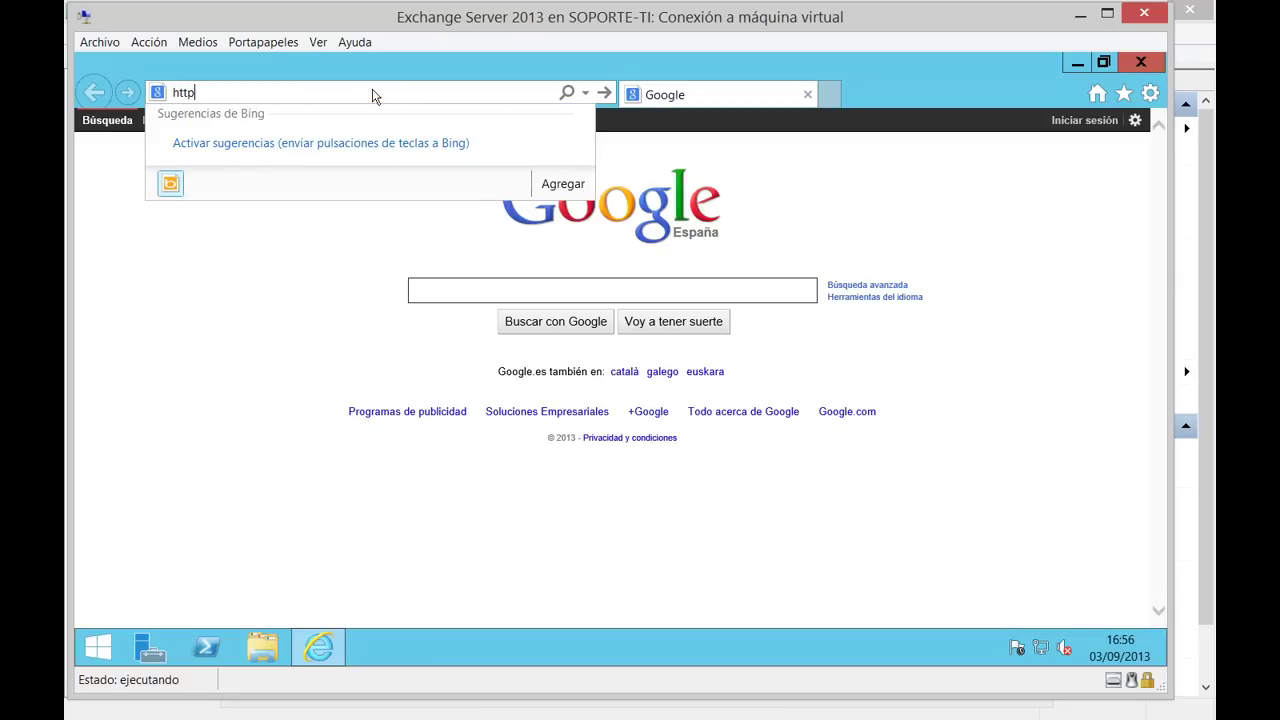
text(s://lo)
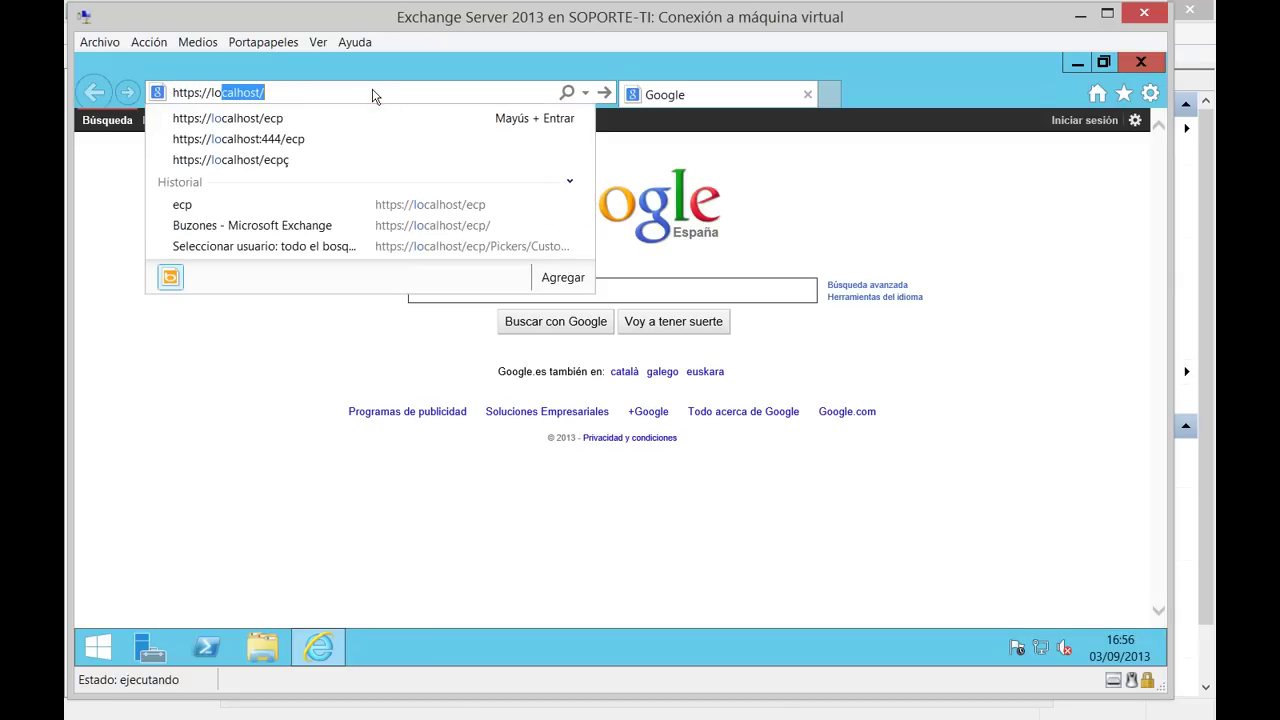
key(Down)
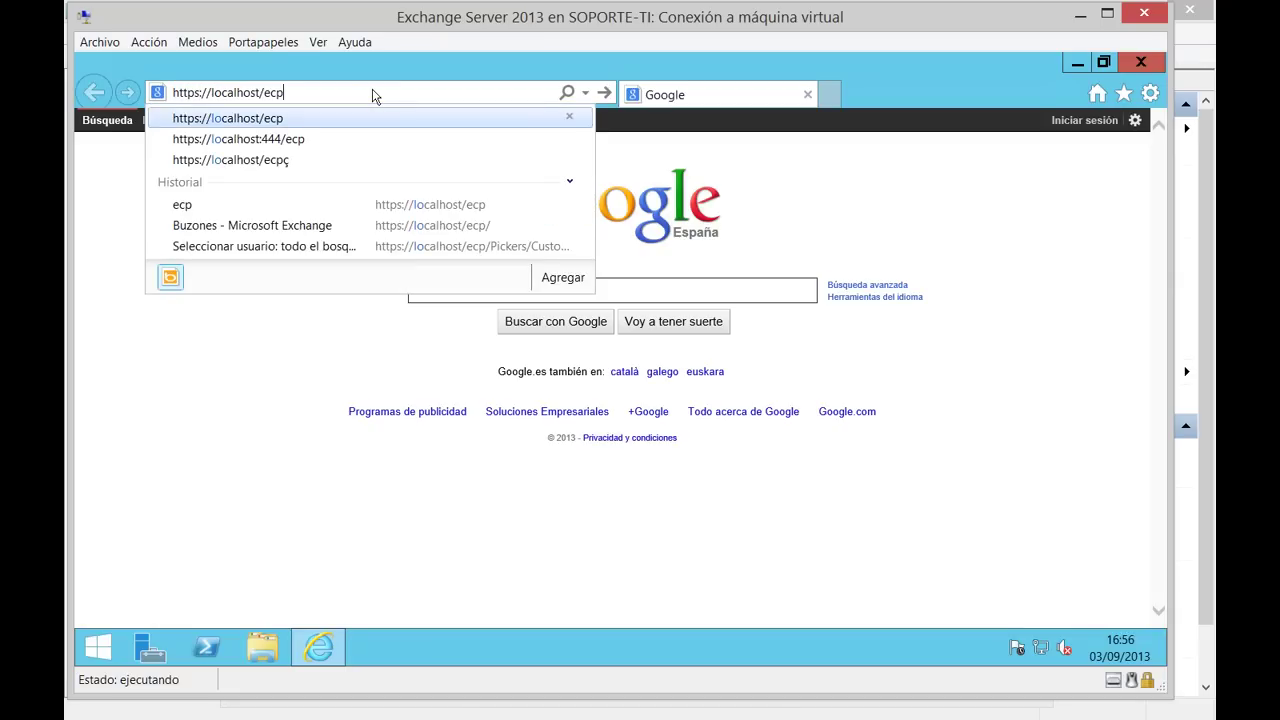
key(Return)
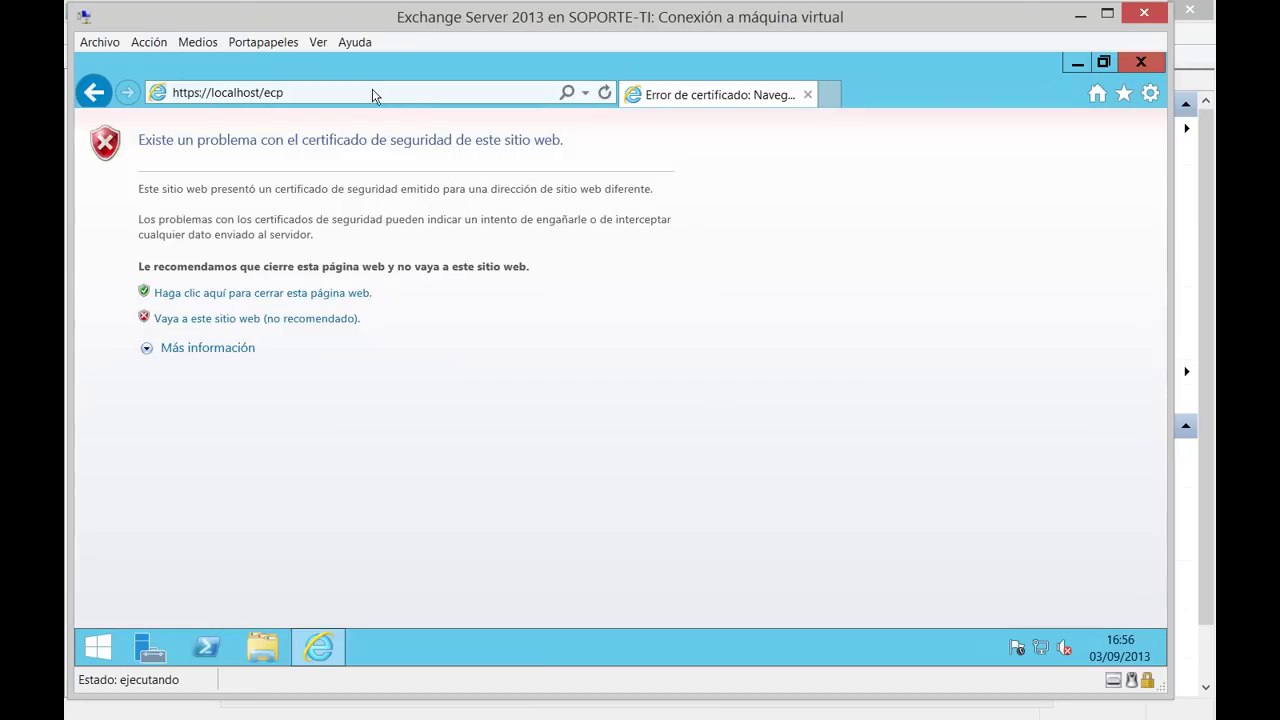
click(275, 318)
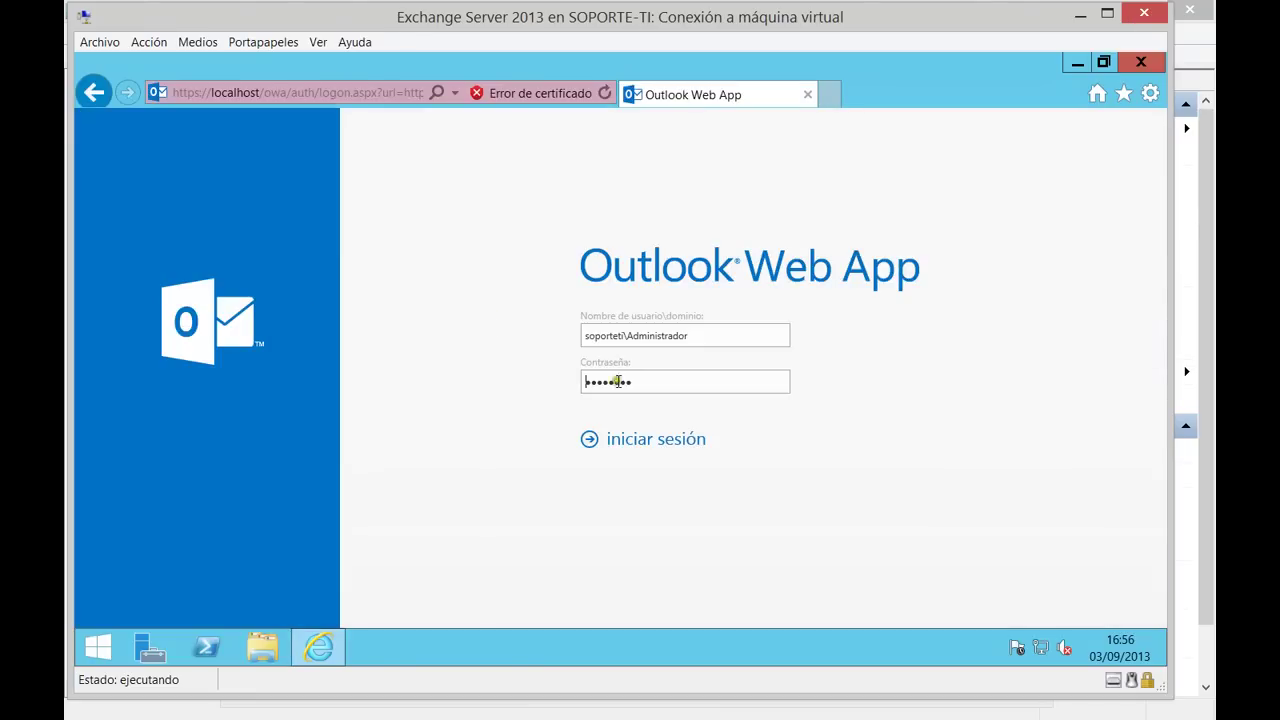
click(637, 440)
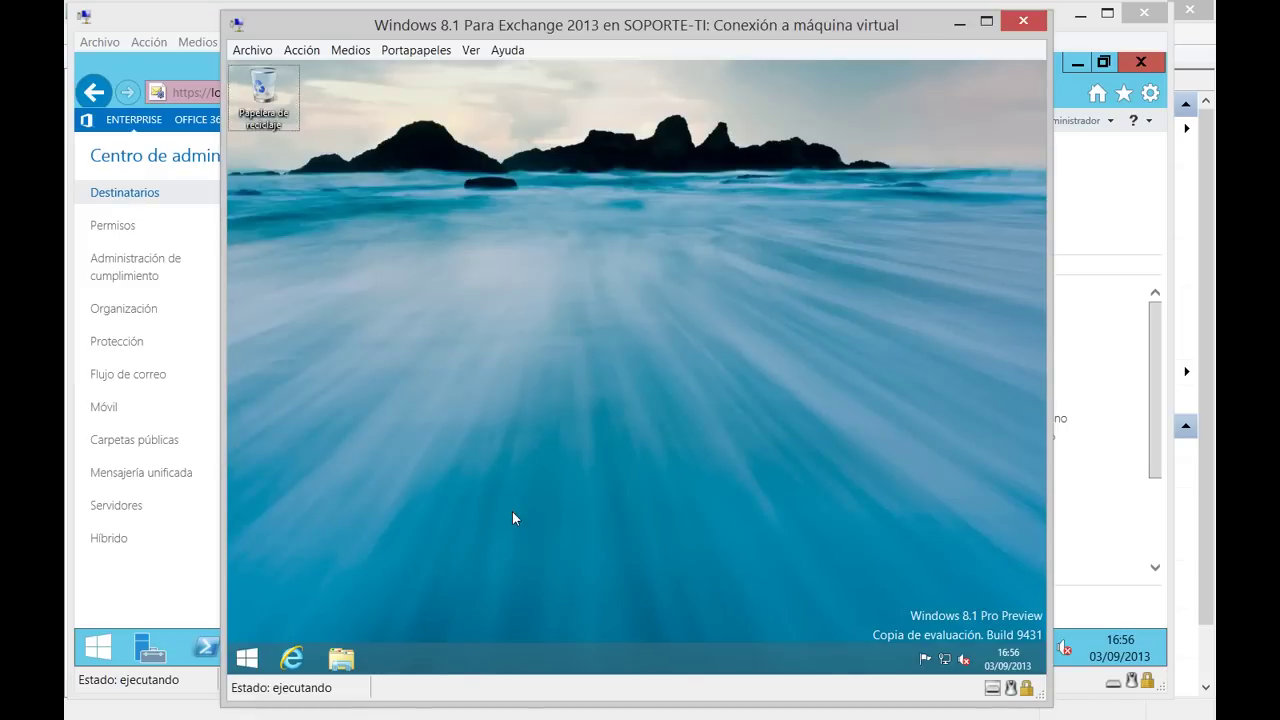
Launch Outlook 2013 from the Start screen search on the Windows 8.1 machine.
key(super)
text(outlook 2013)
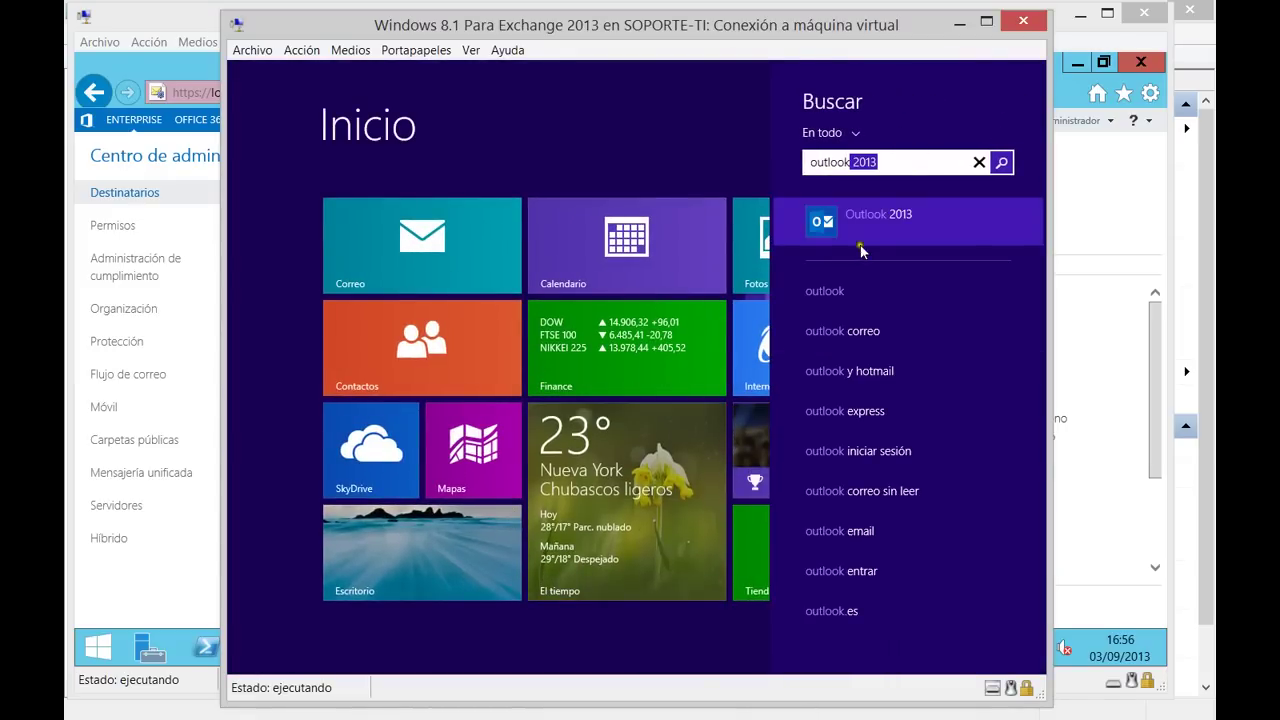
click(869, 215)
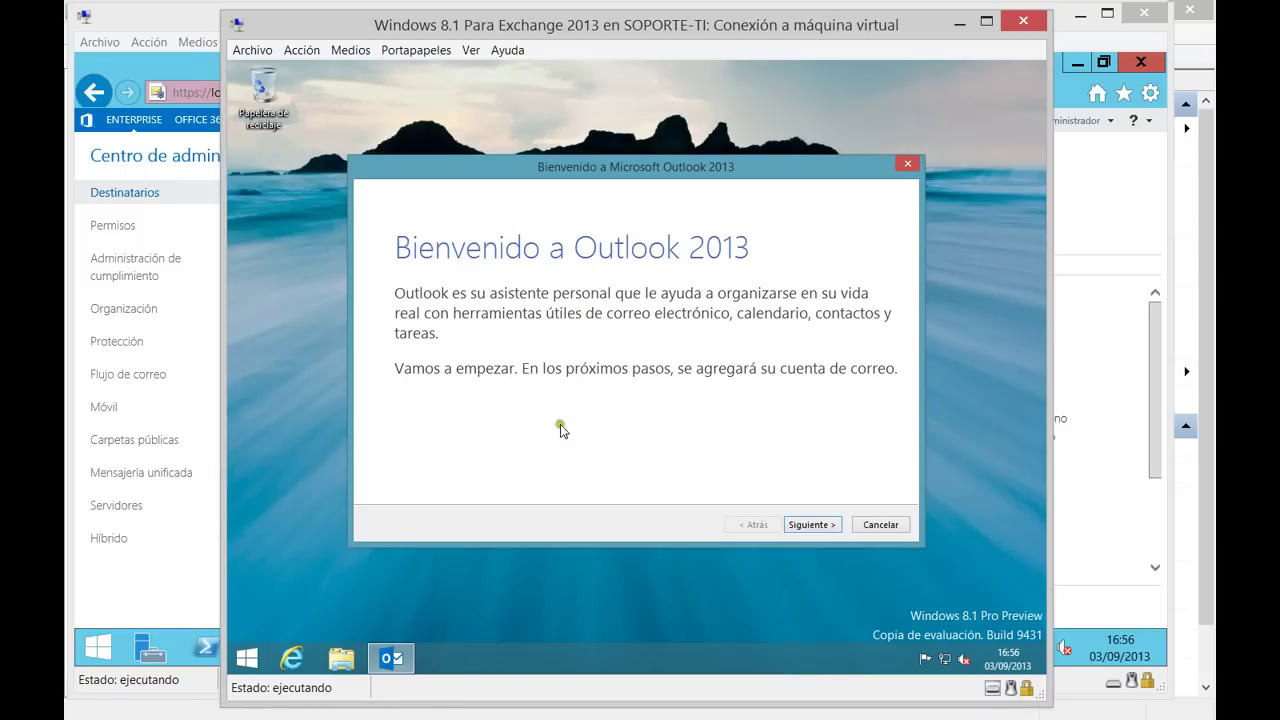
click(192, 603)
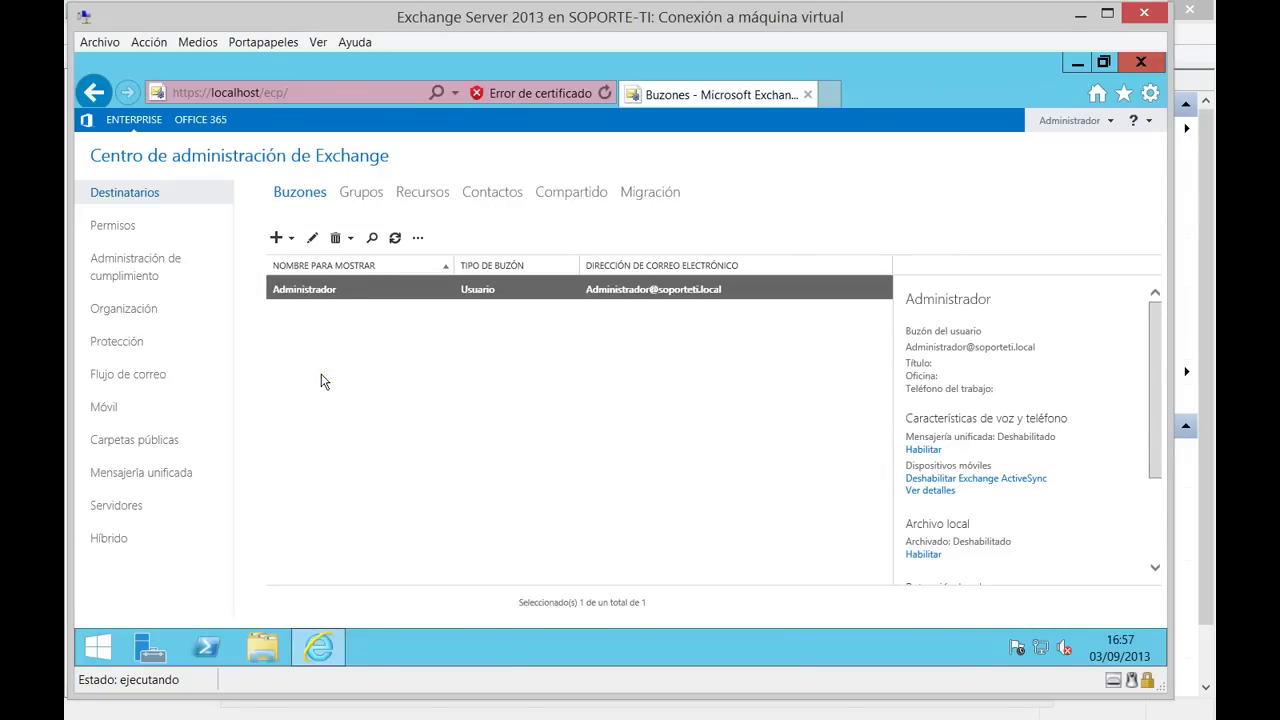
Check the existing user in Active Directory Users and Computers, then close the console.
click(205, 647)
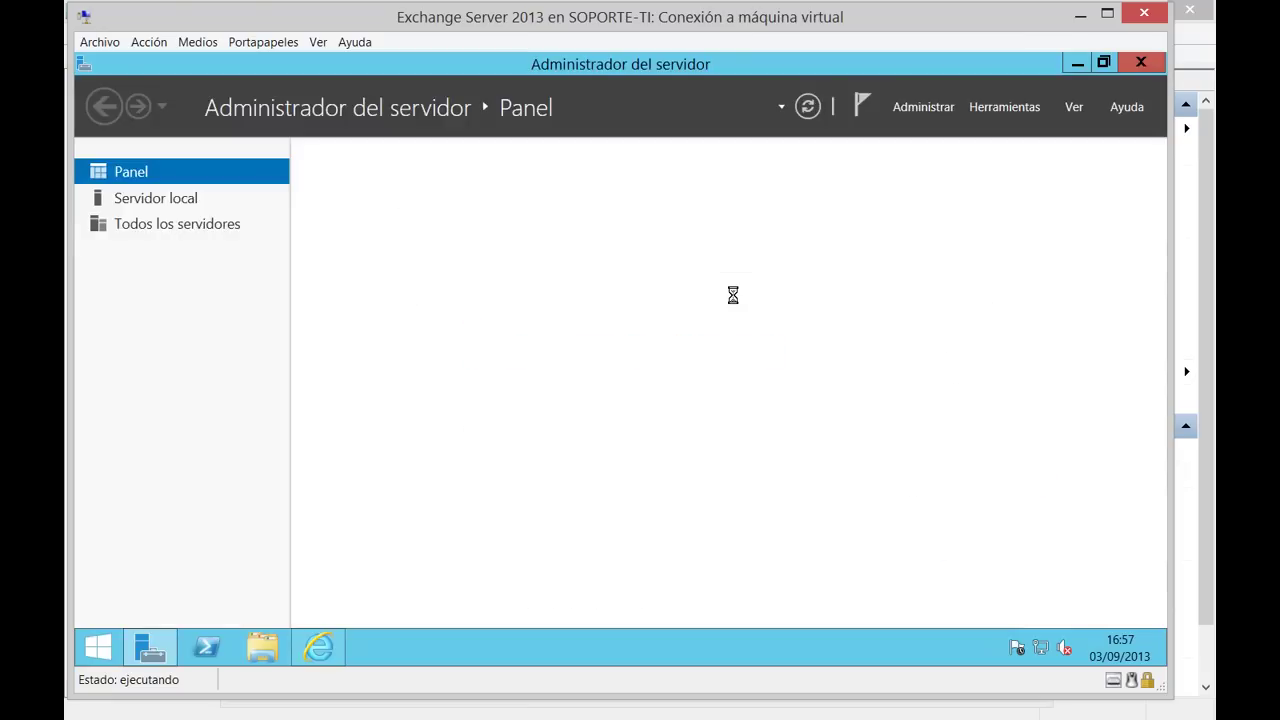
click(1000, 105)
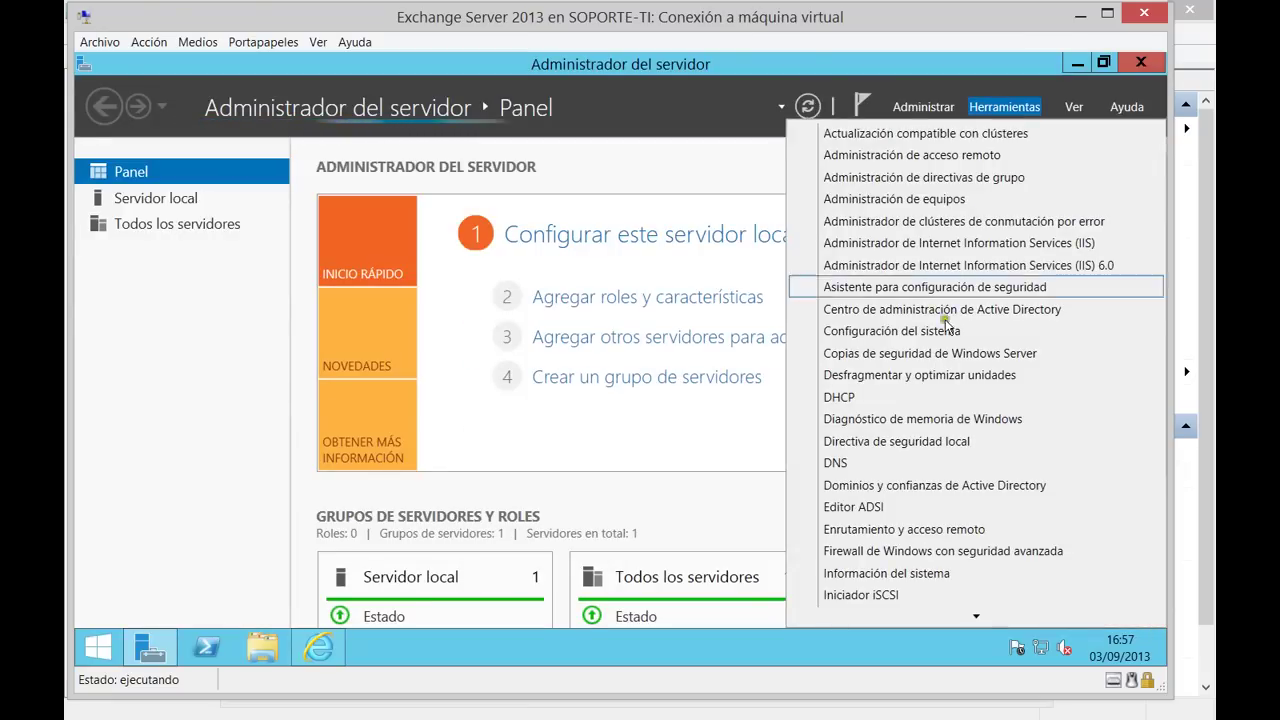
scroll(900, 478, down, 2)
scroll(900, 505, down, 4)
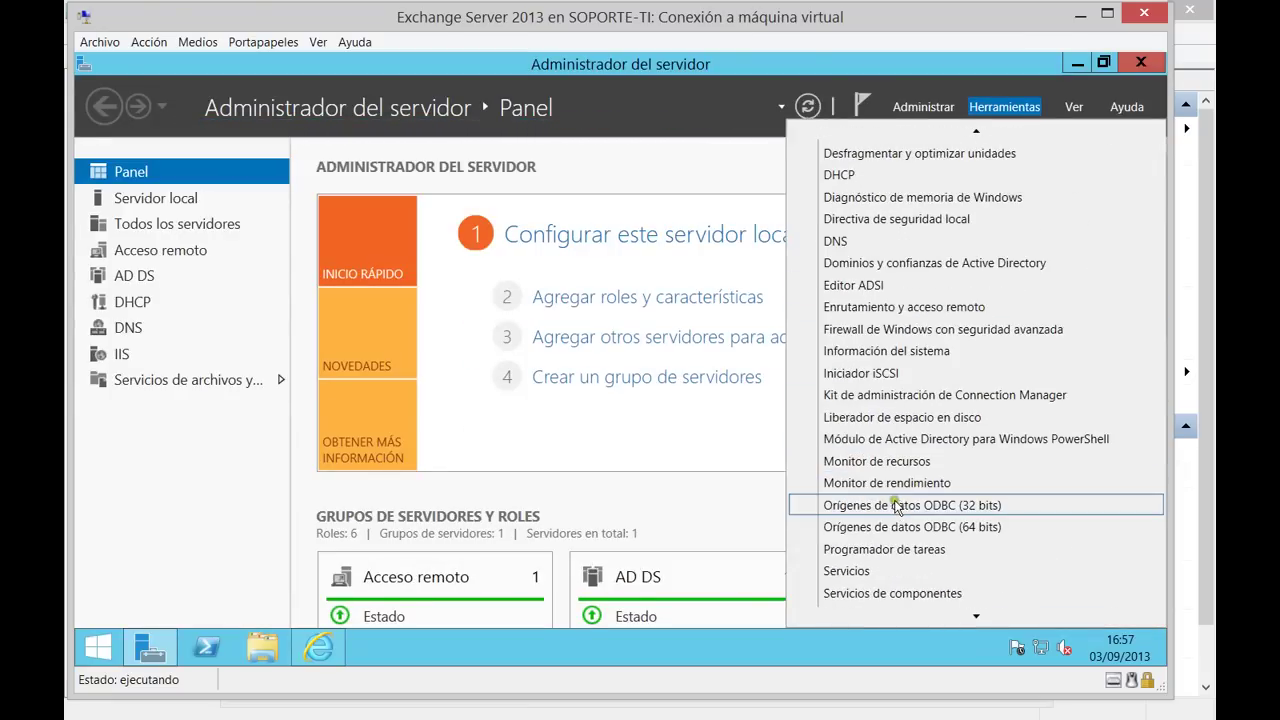
click(900, 515)
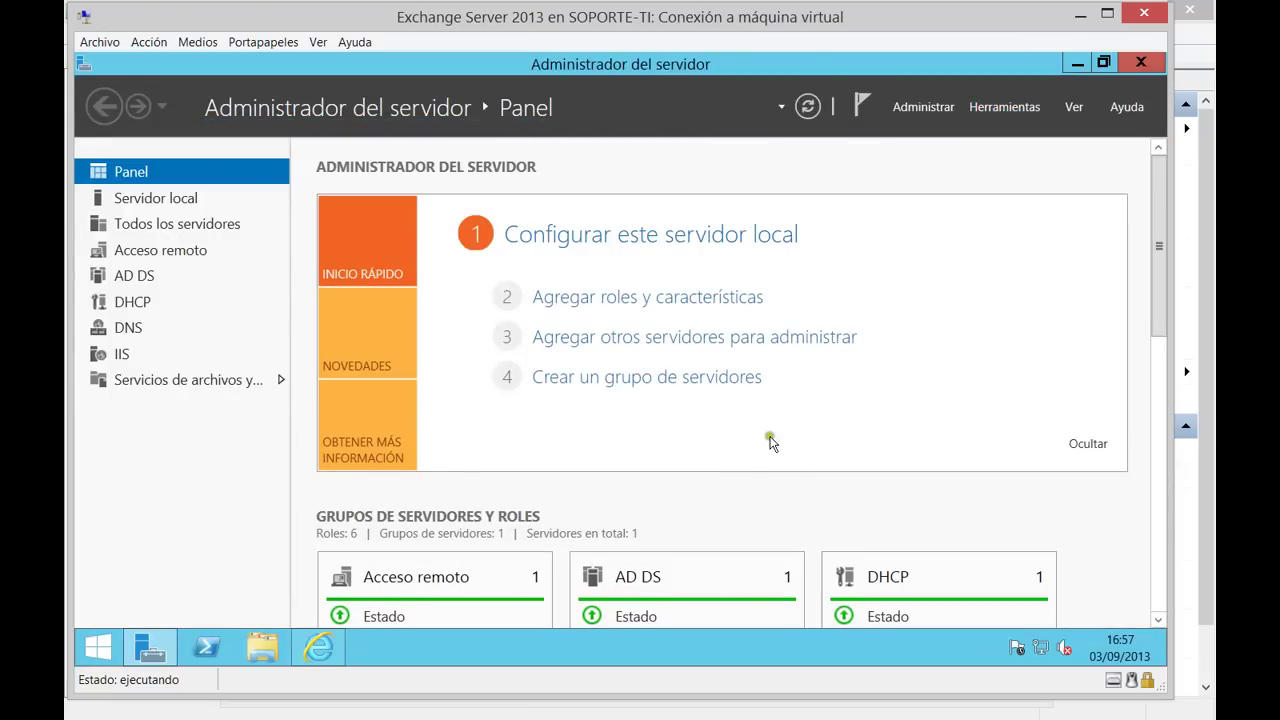
click(251, 158)
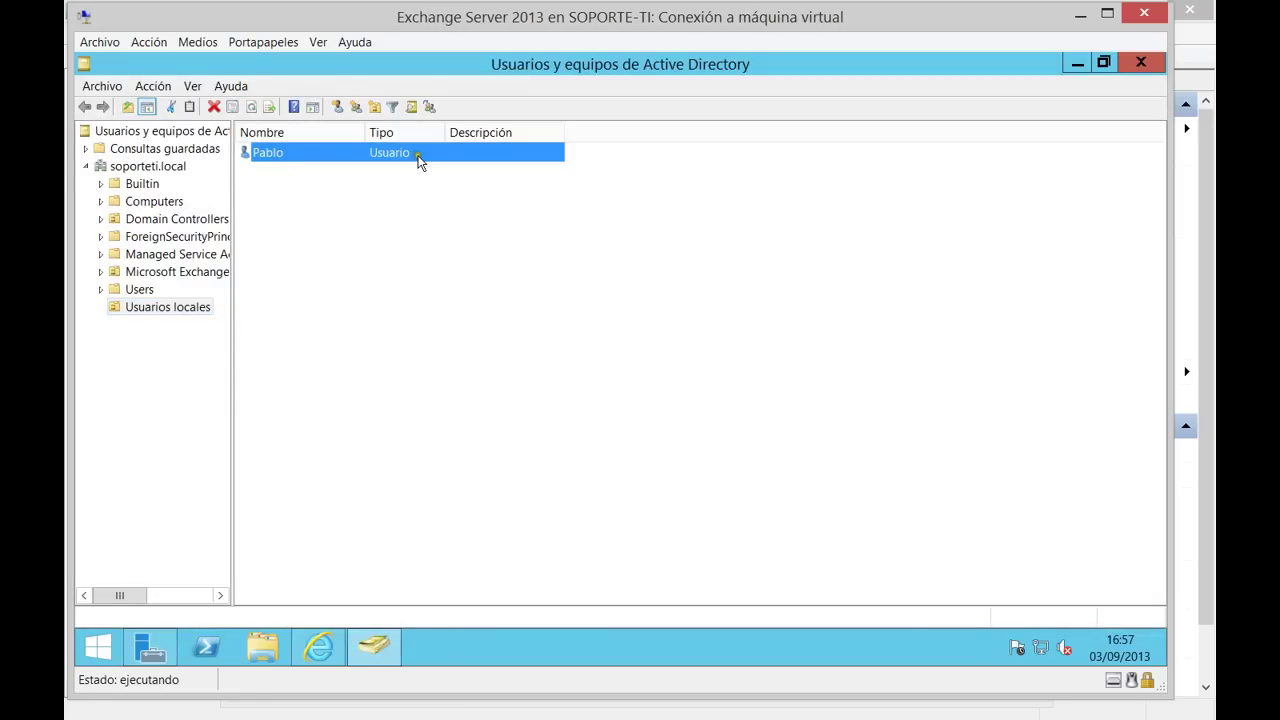
click(1139, 63)
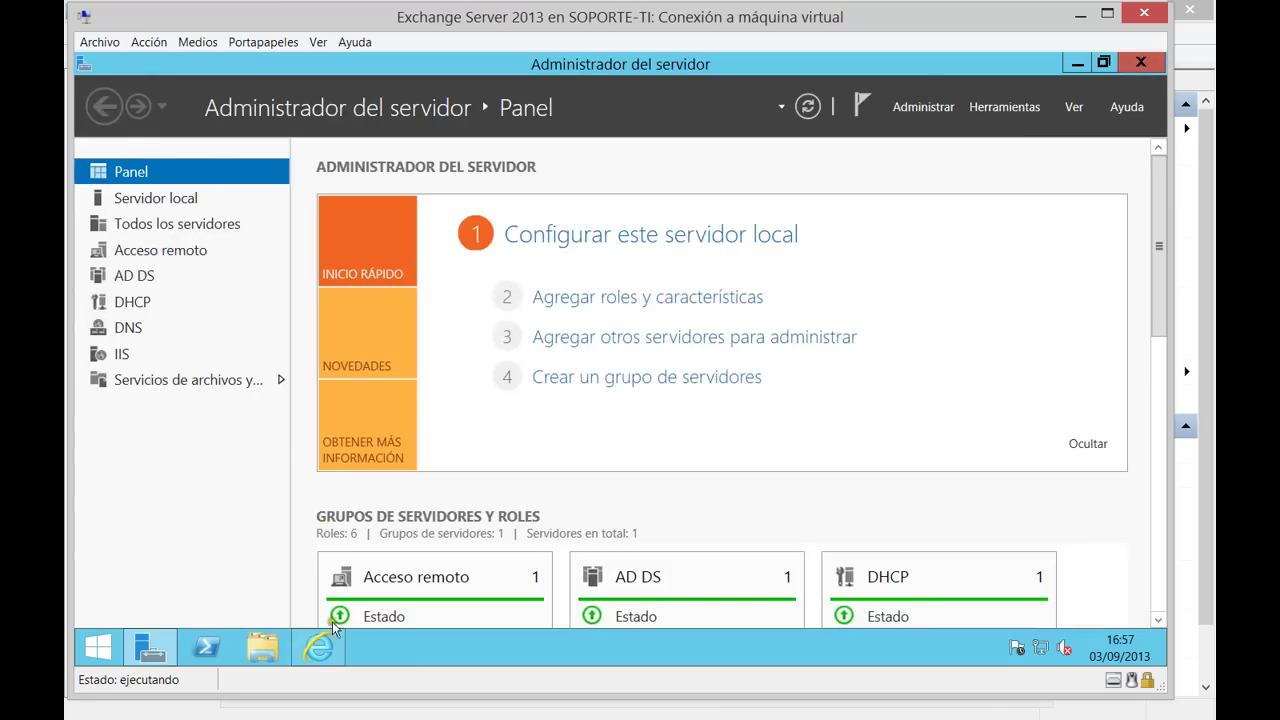
click(319, 646)
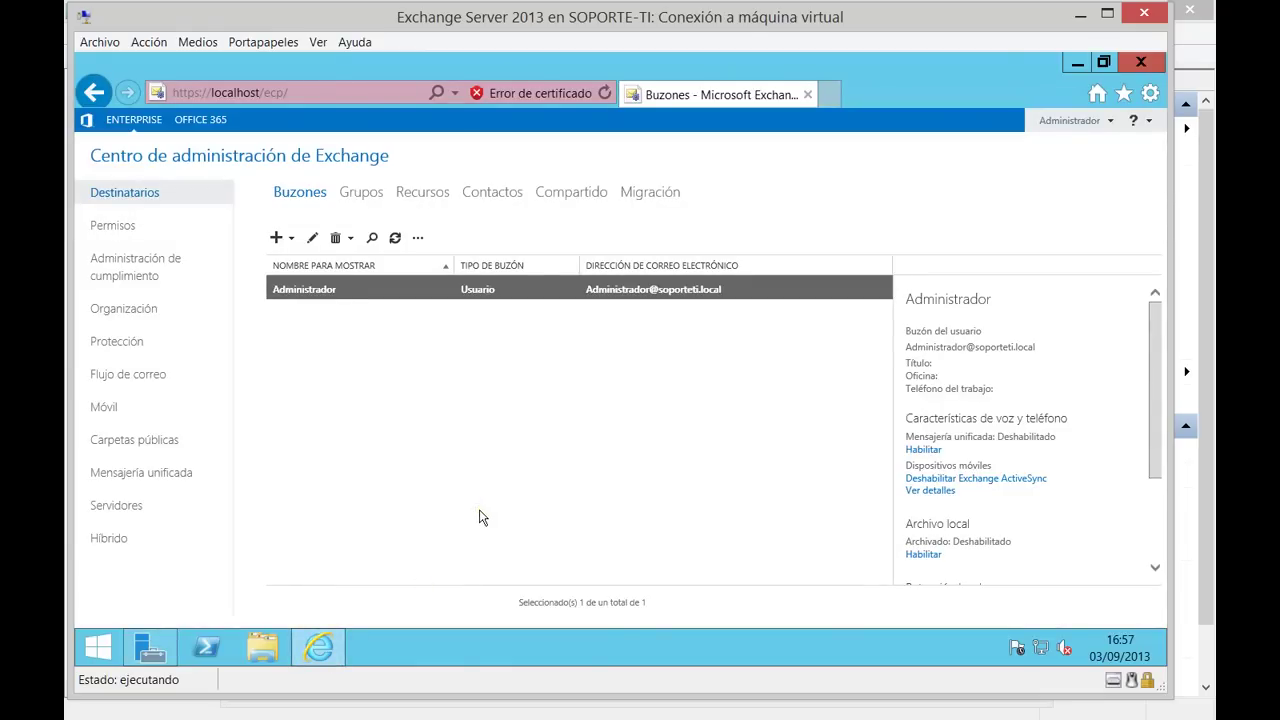
Start a new user mailbox linked to an existing Active Directory user.
click(277, 240)
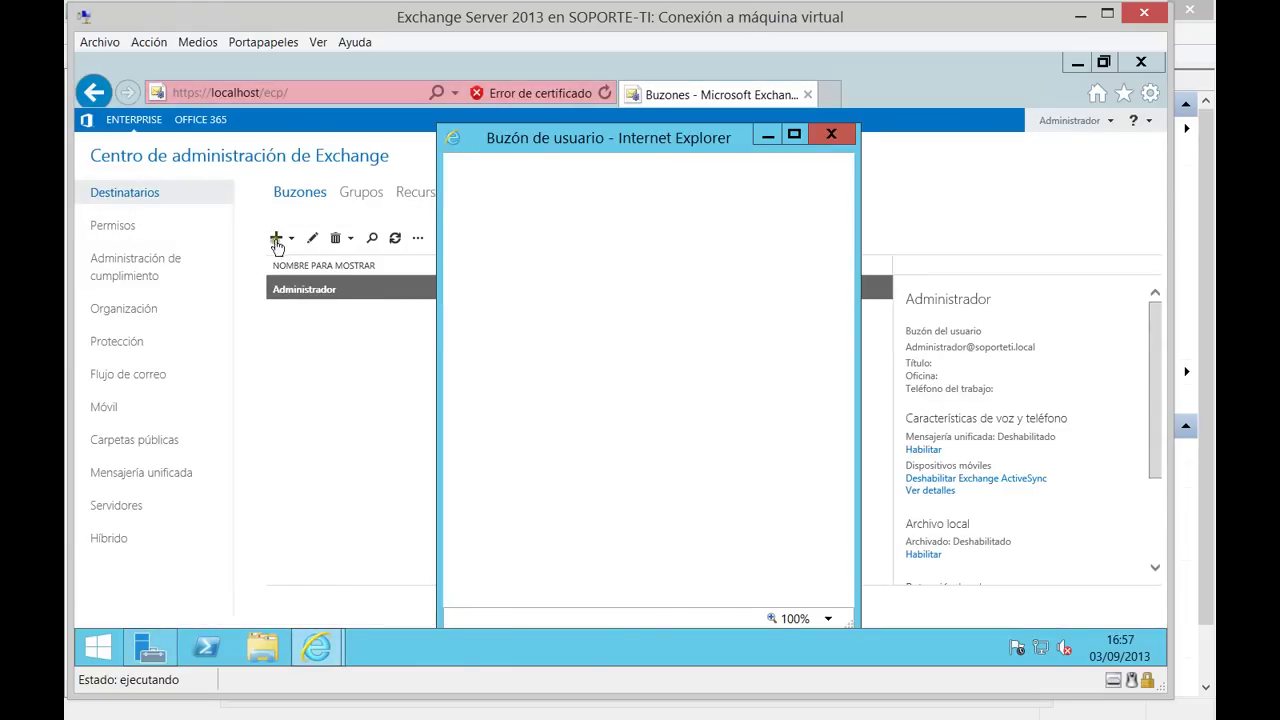
drag(612, 140, 546, 106)
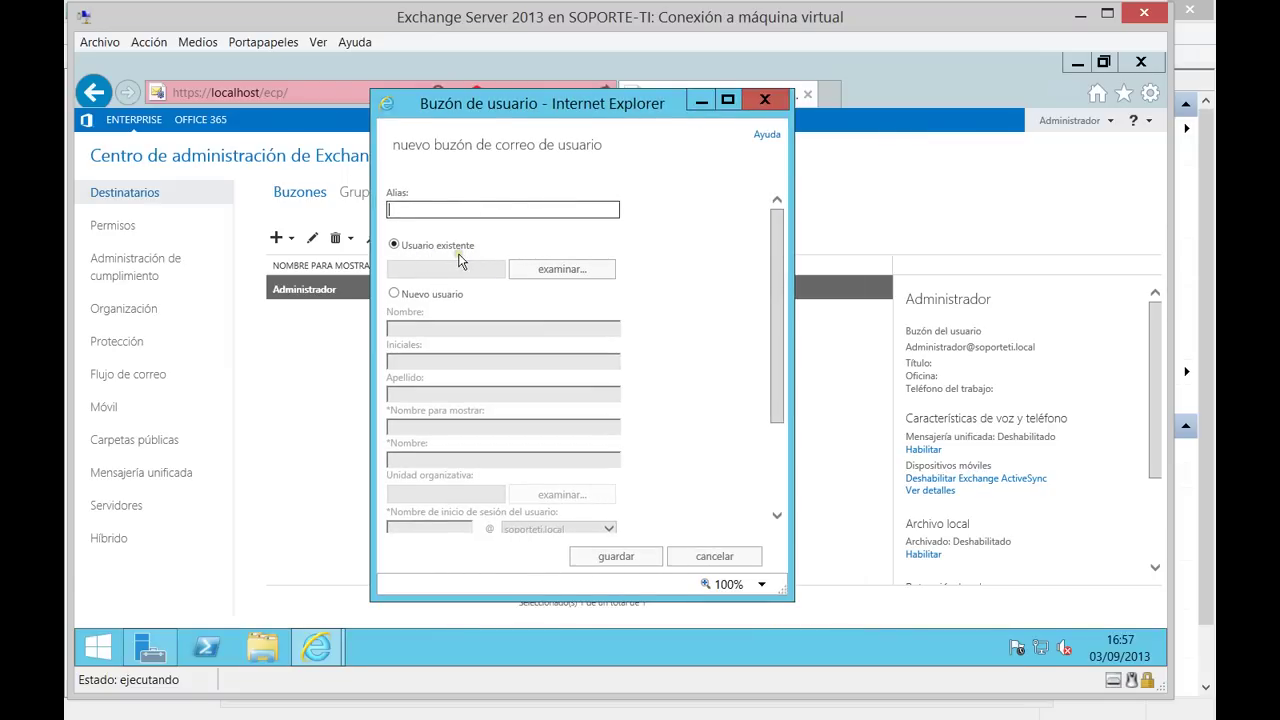
click(545, 268)
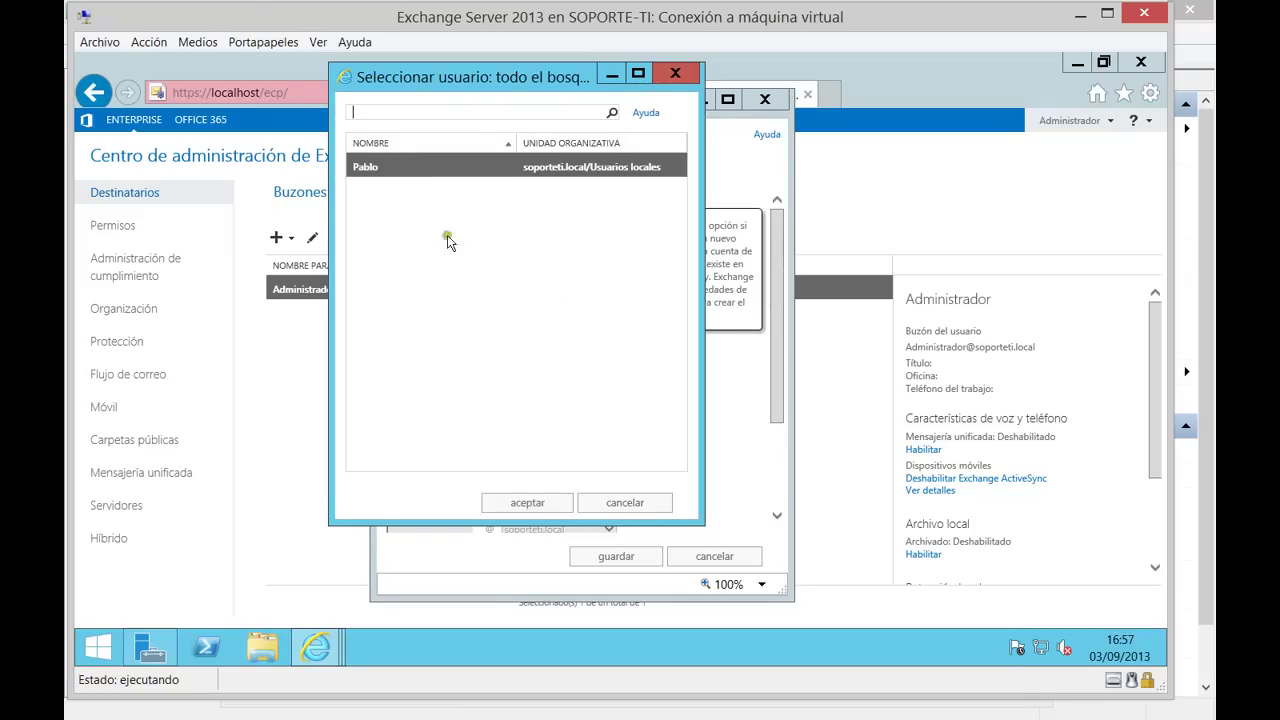
click(541, 503)
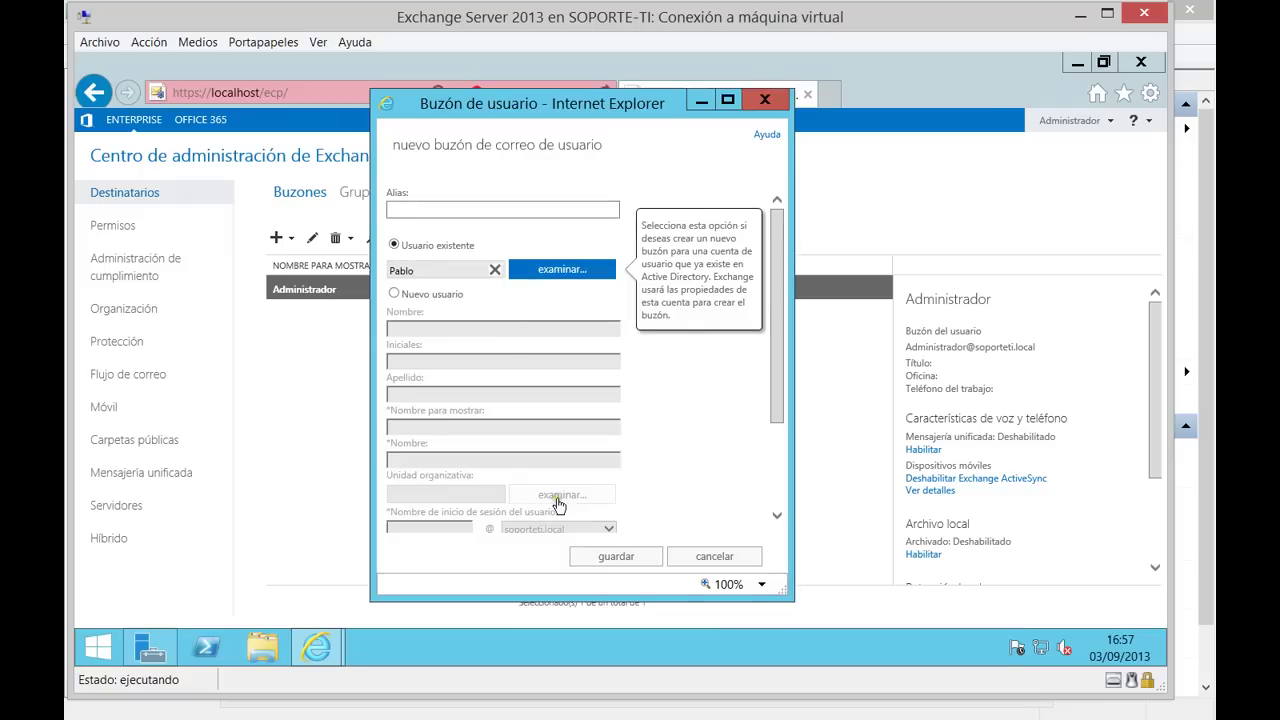
click(445, 212)
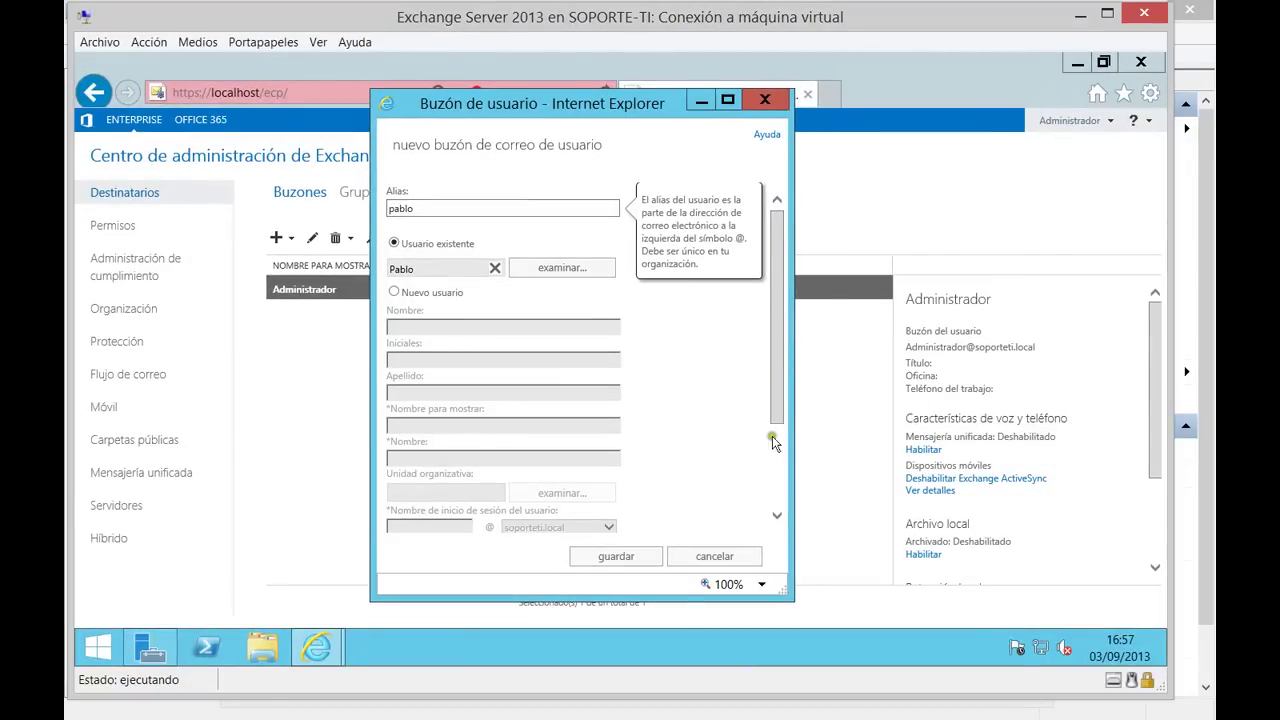
Review the additional mailbox database options and save the new user mailbox.
drag(777, 420, 776, 500)
click(437, 523)
drag(769, 434, 773, 485)
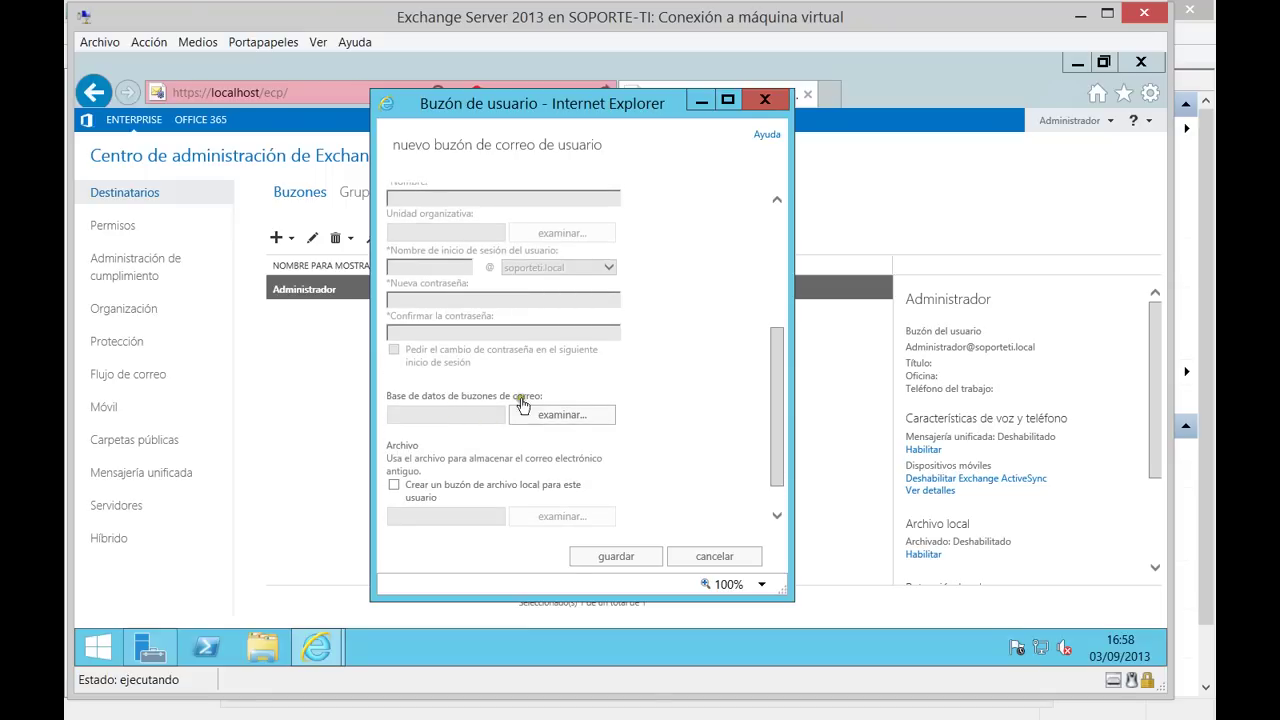
drag(779, 458, 779, 496)
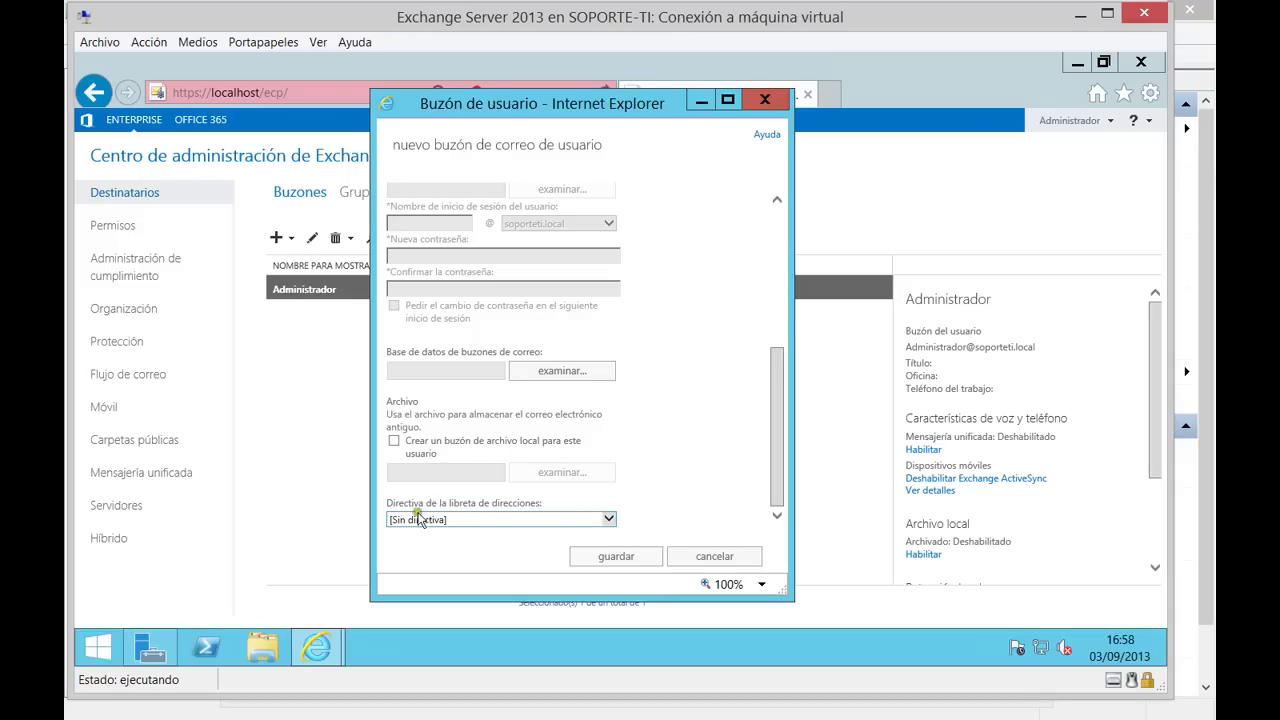
drag(777, 470, 781, 310)
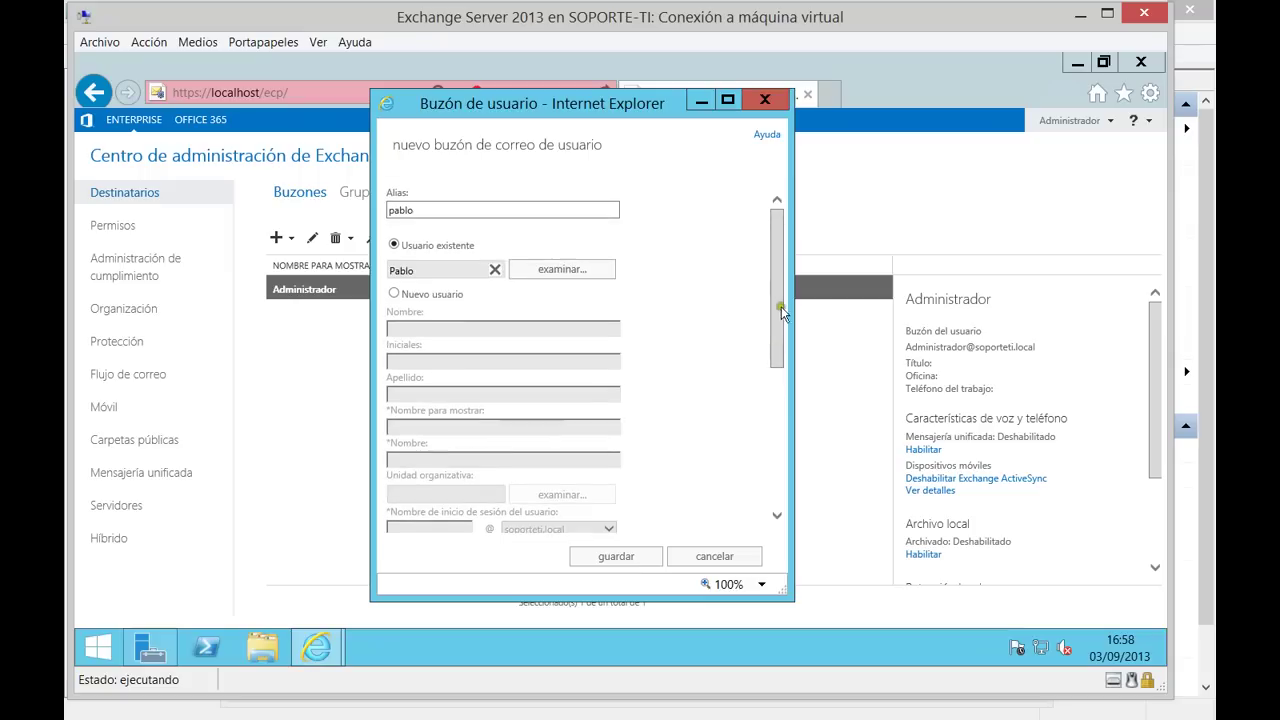
click(418, 271)
click(623, 565)
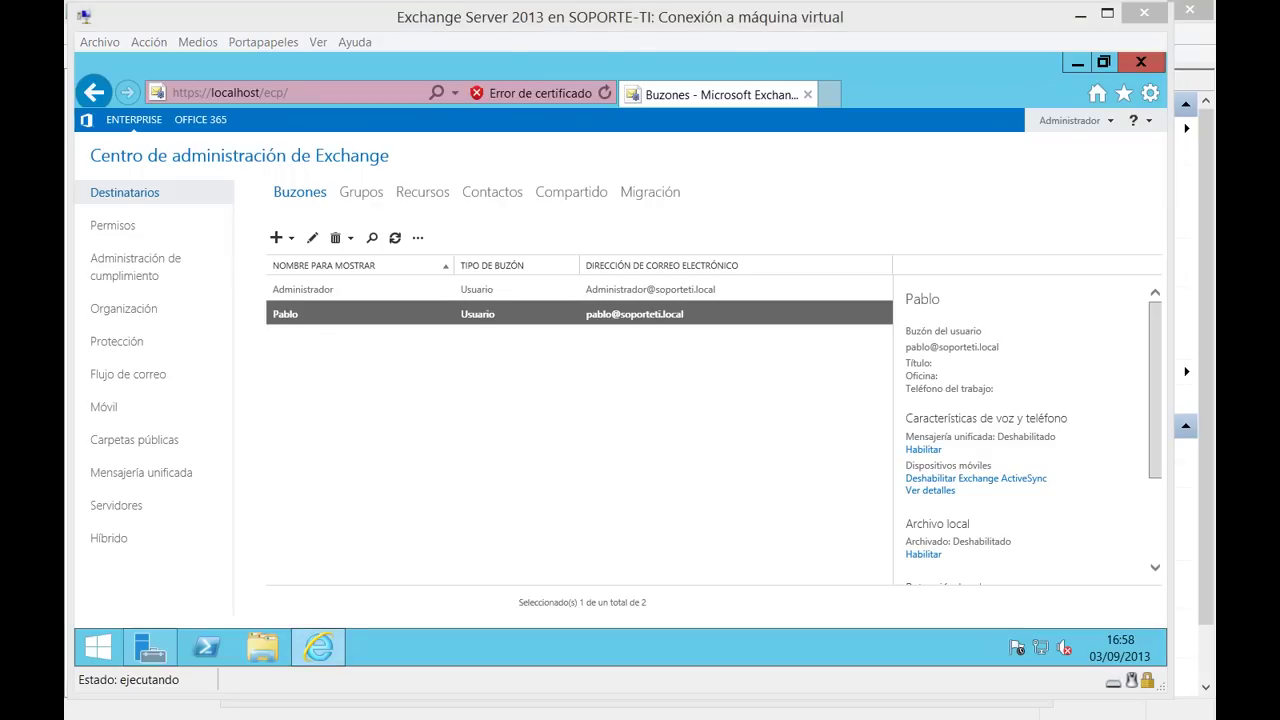
key(alt+Tab)
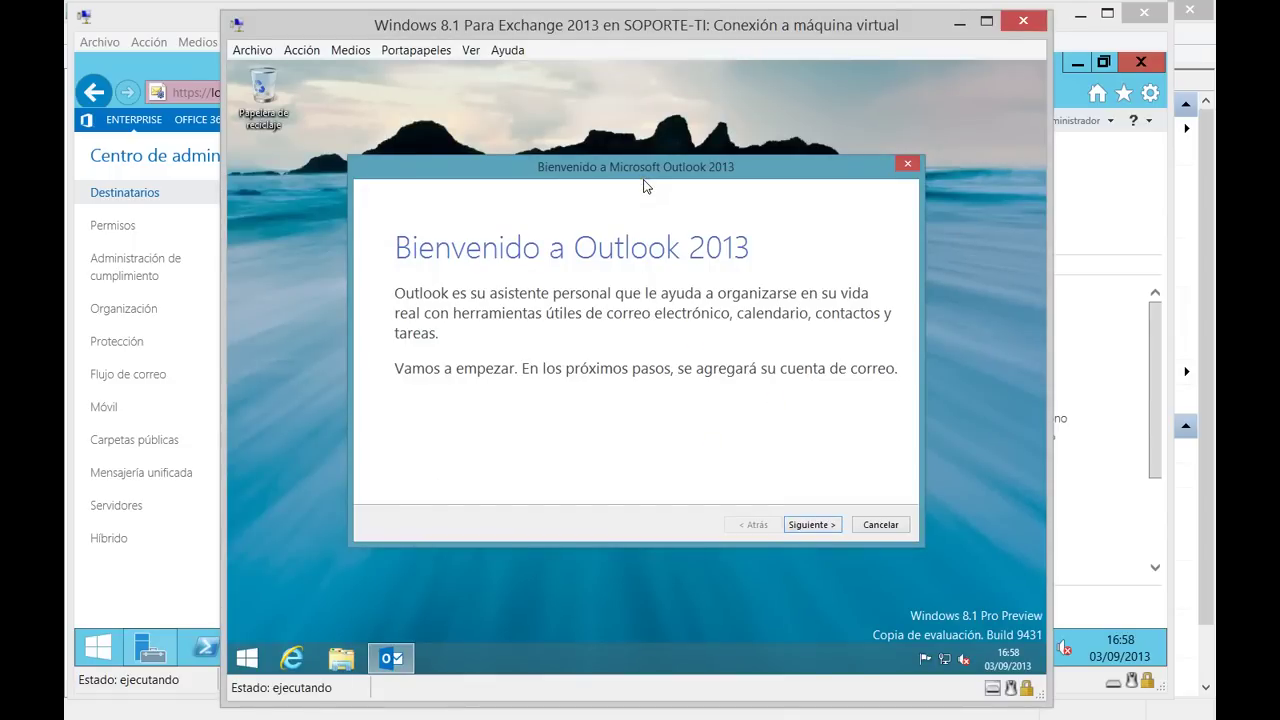
Add the new user's Exchange account in Outlook with the auto-filled address, accepting both certificate warnings.
click(814, 525)
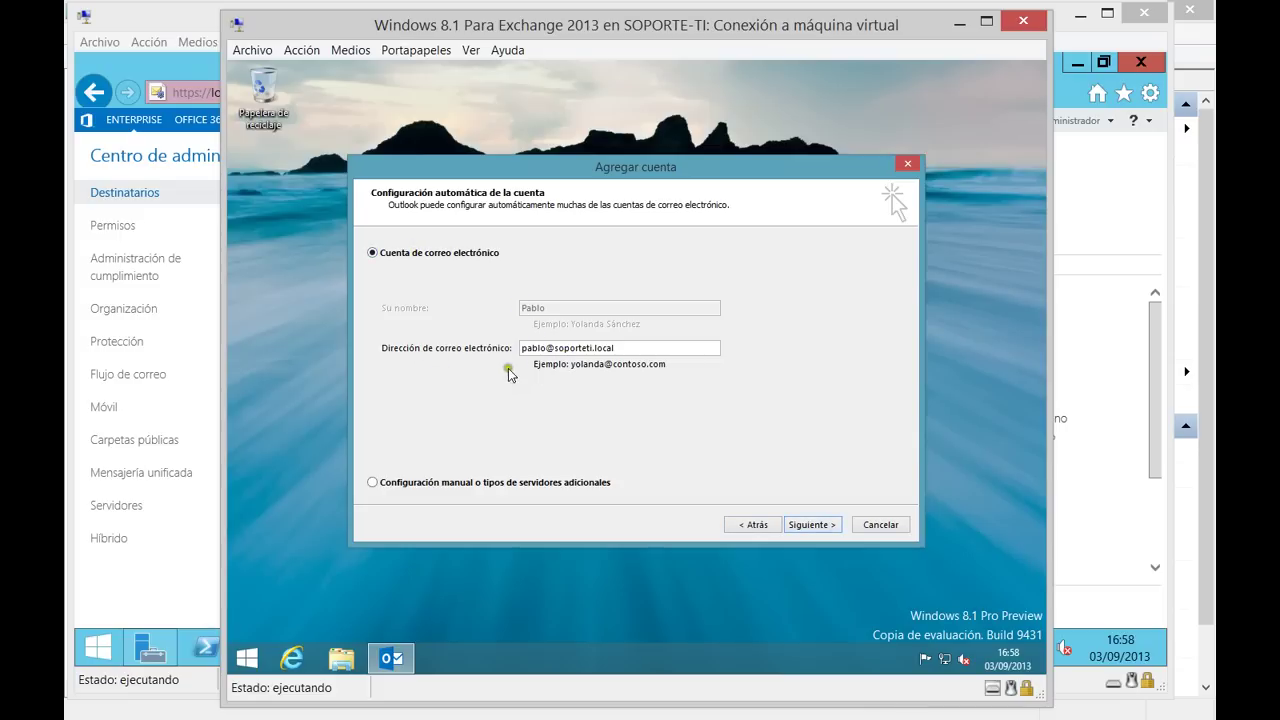
click(629, 348)
drag(629, 348, 476, 414)
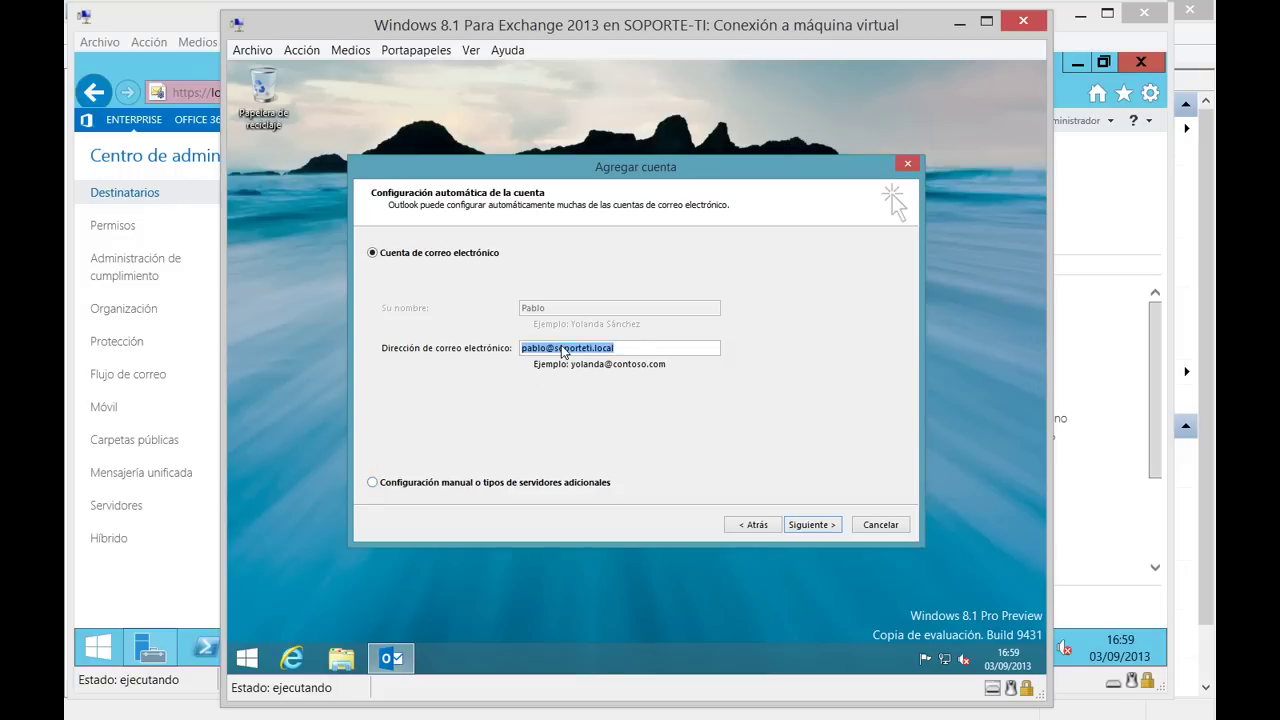
click(630, 347)
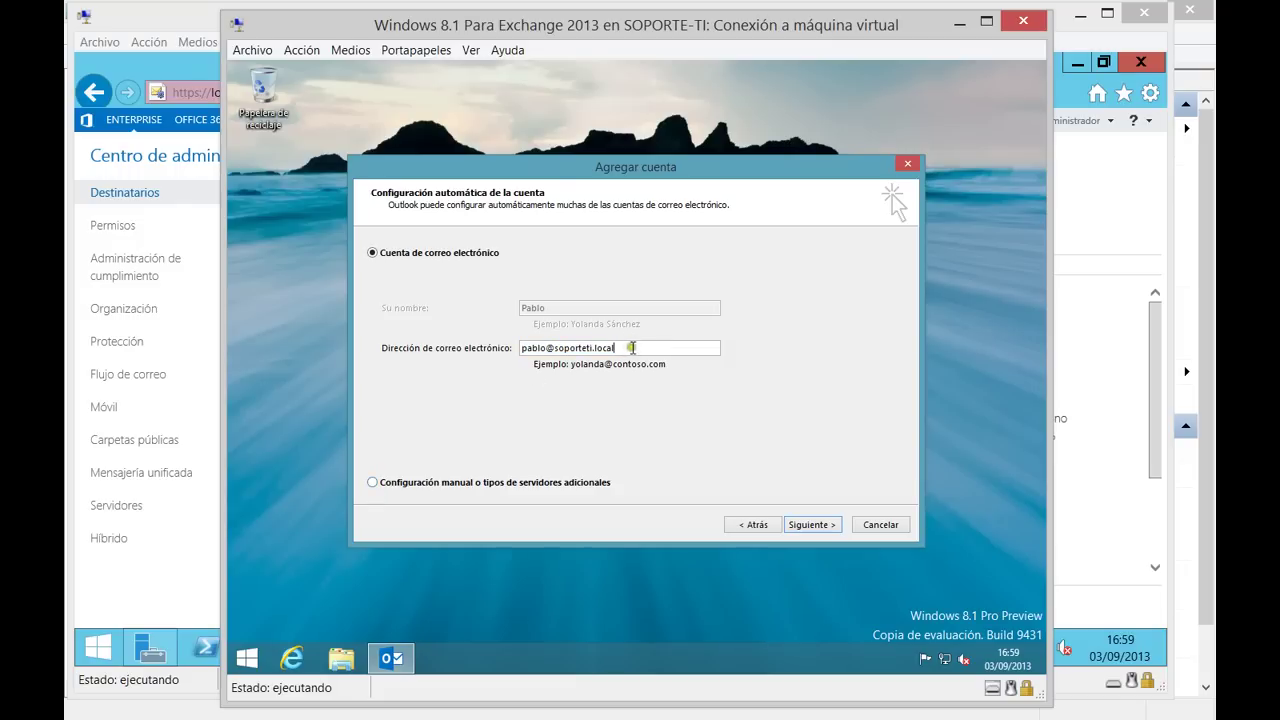
click(809, 526)
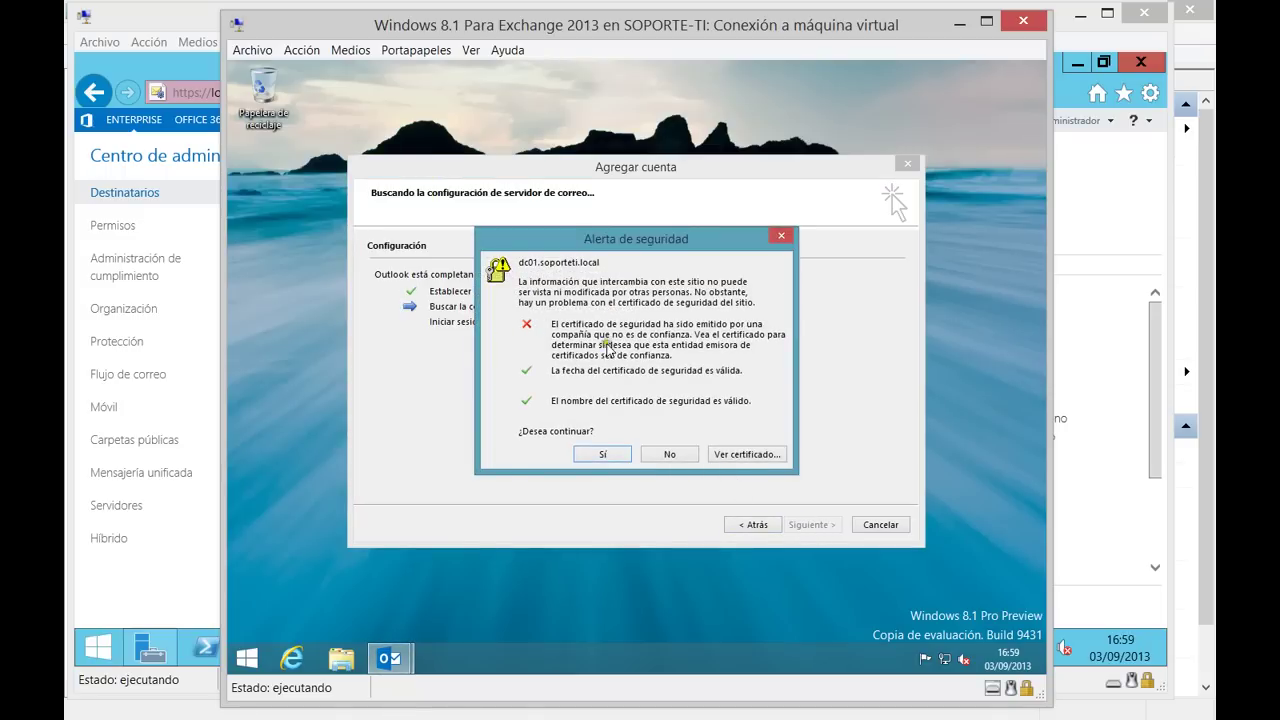
click(601, 455)
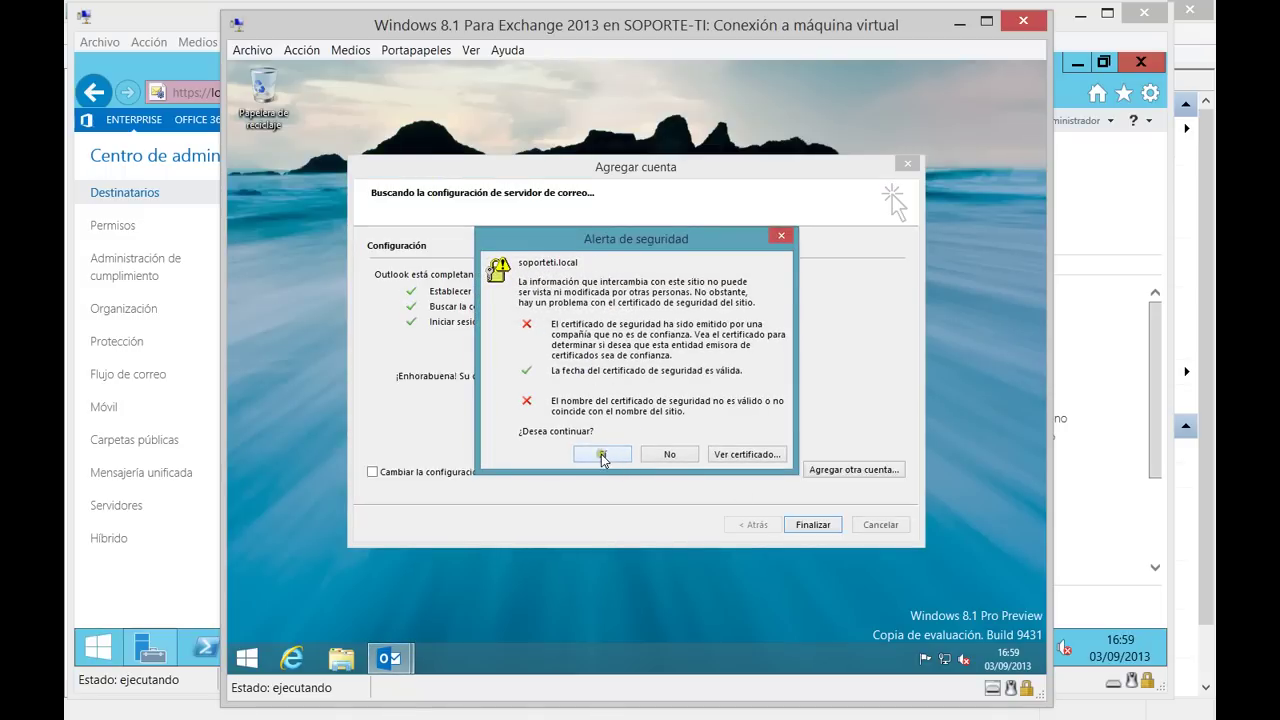
click(601, 455)
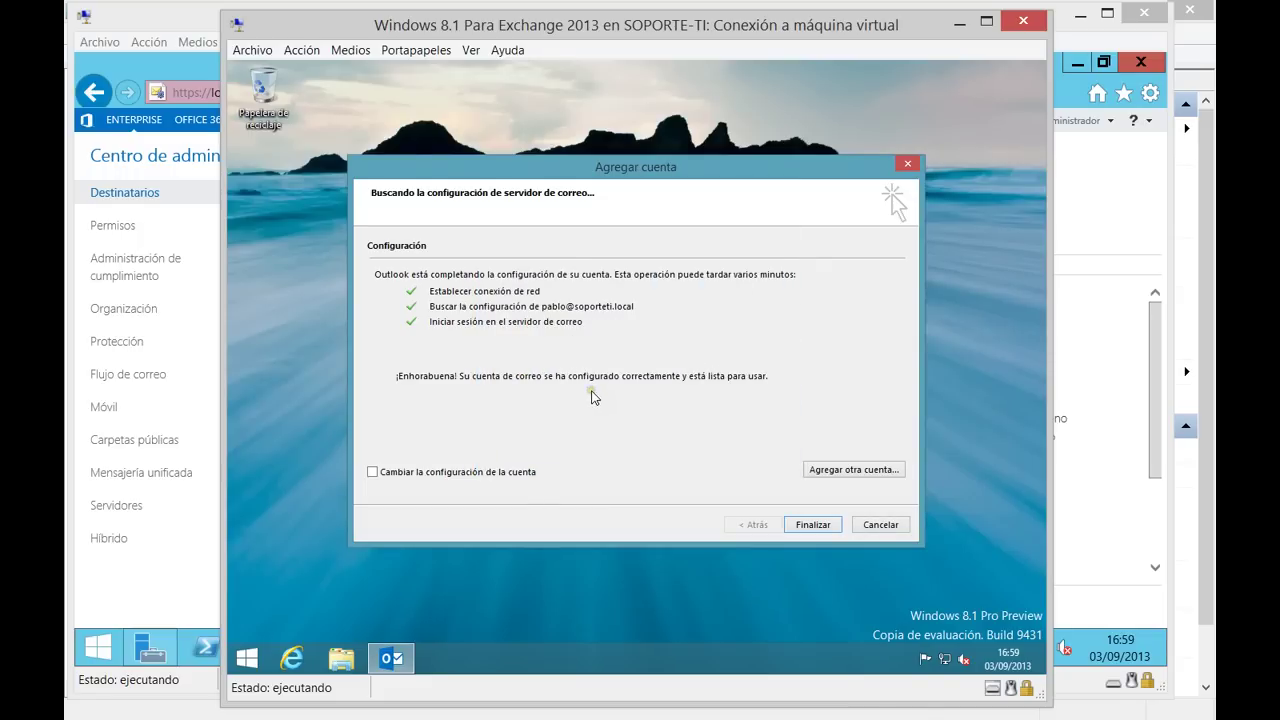
click(813, 524)
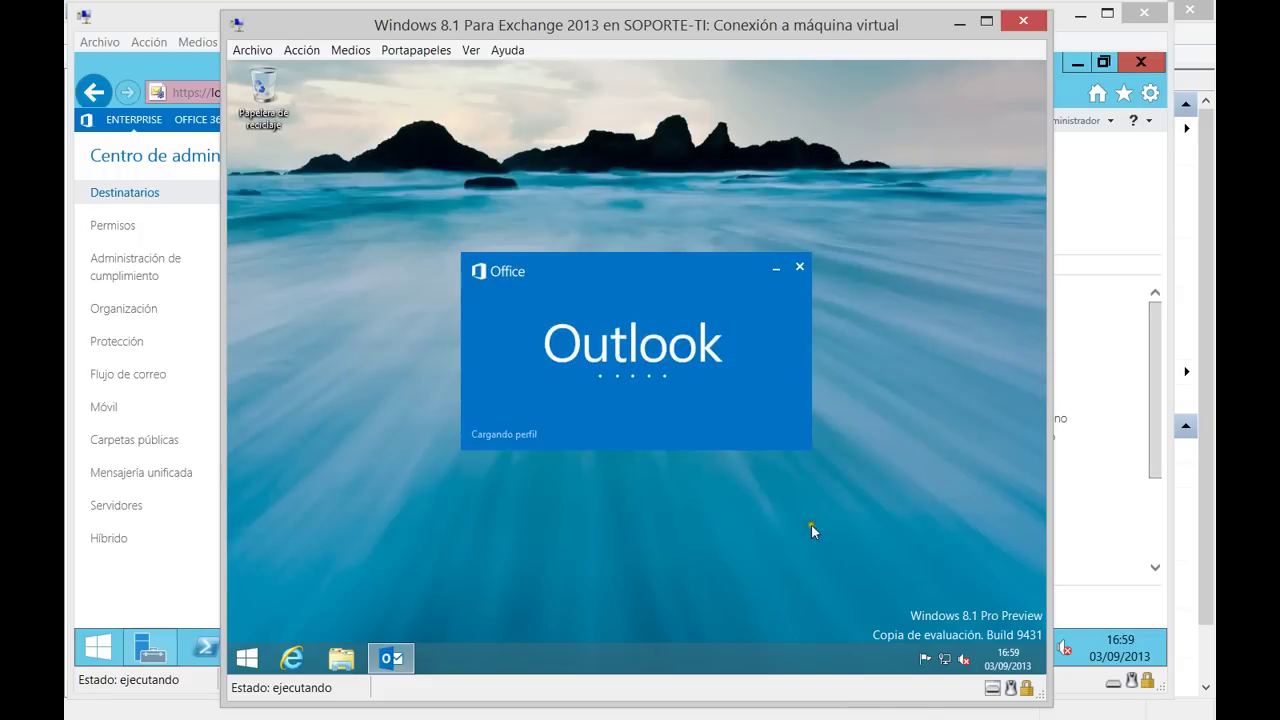
Open the Outlook Web App sign-in page in a new tab and check the EAC account options.
click(140, 576)
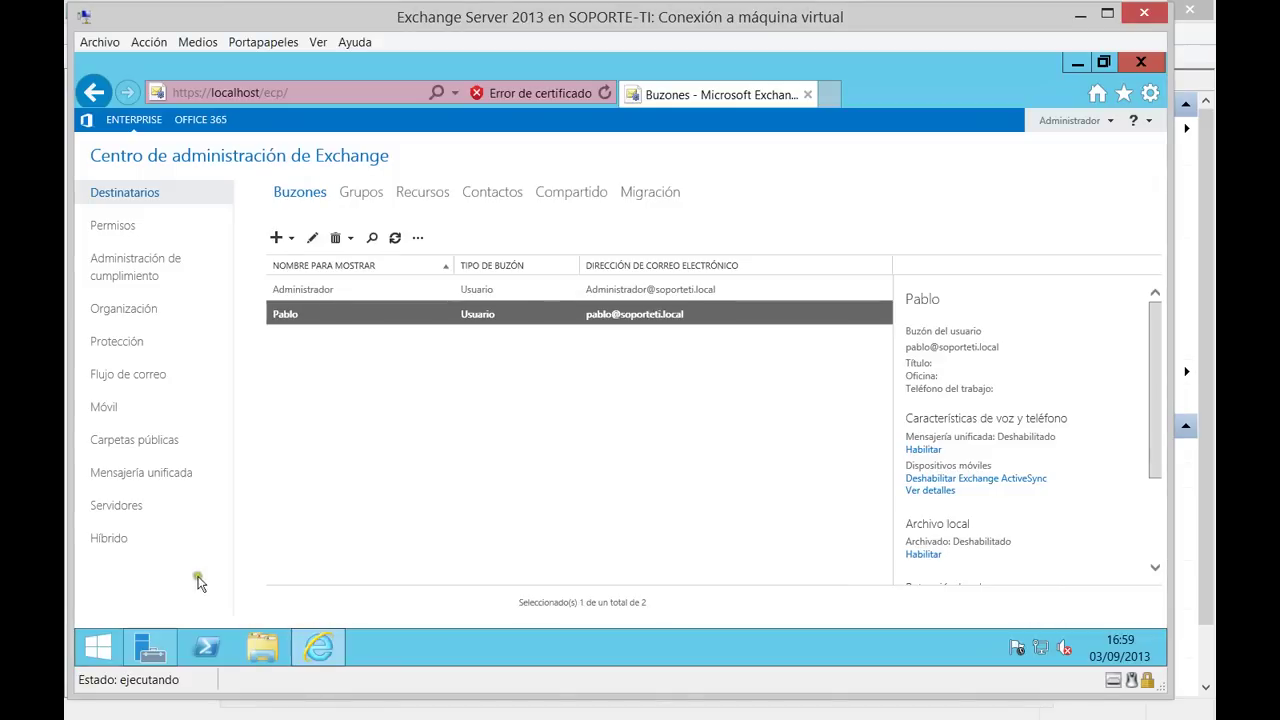
click(826, 94)
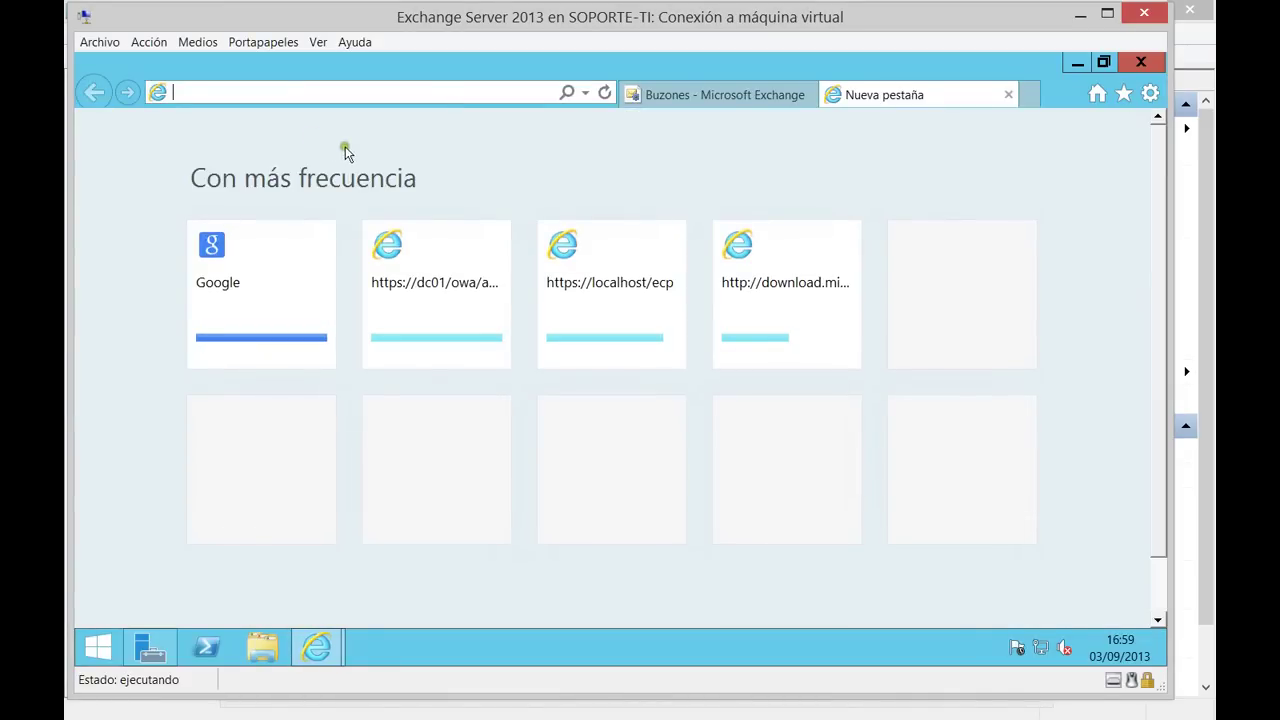
click(424, 296)
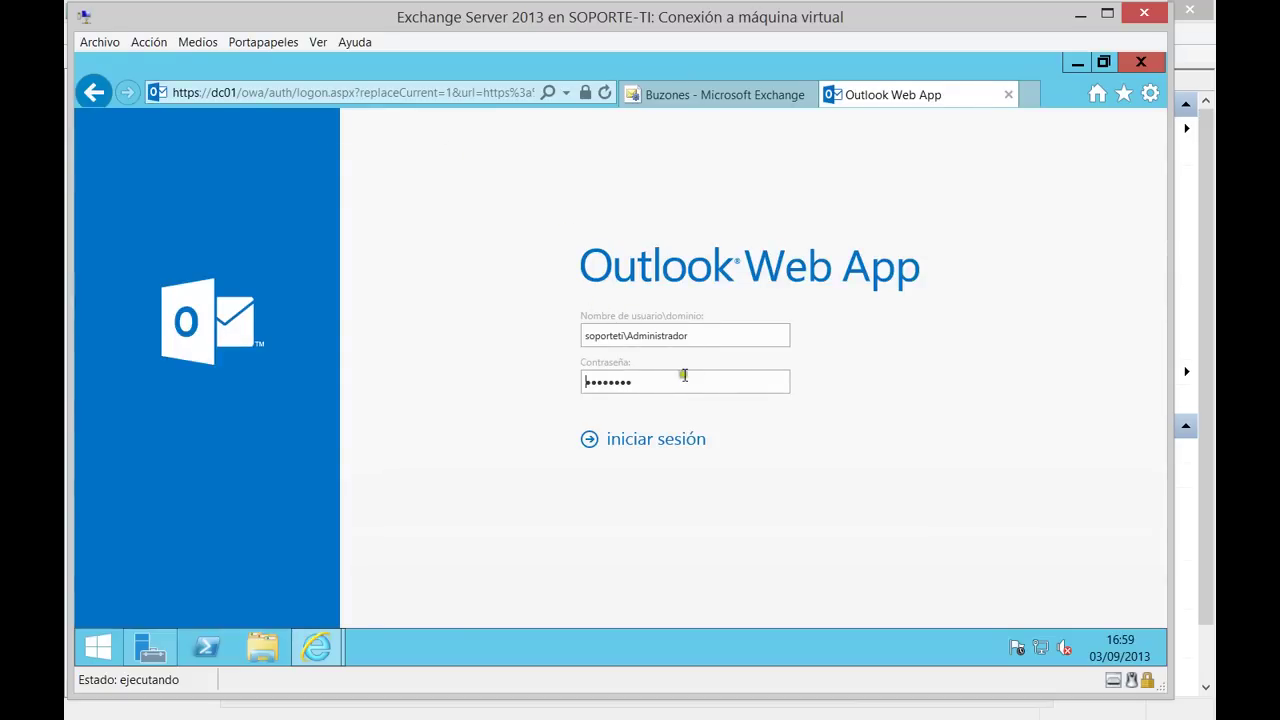
click(754, 94)
click(1080, 122)
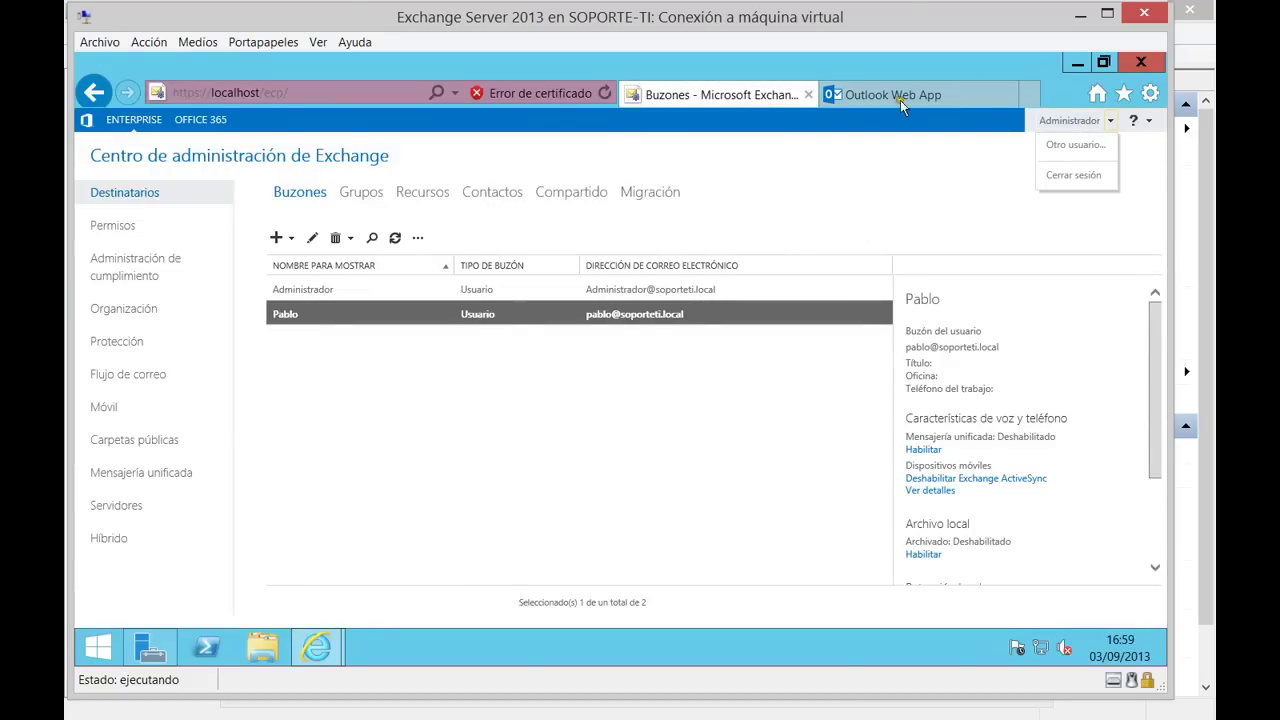
click(895, 94)
click(423, 94)
click(327, 92)
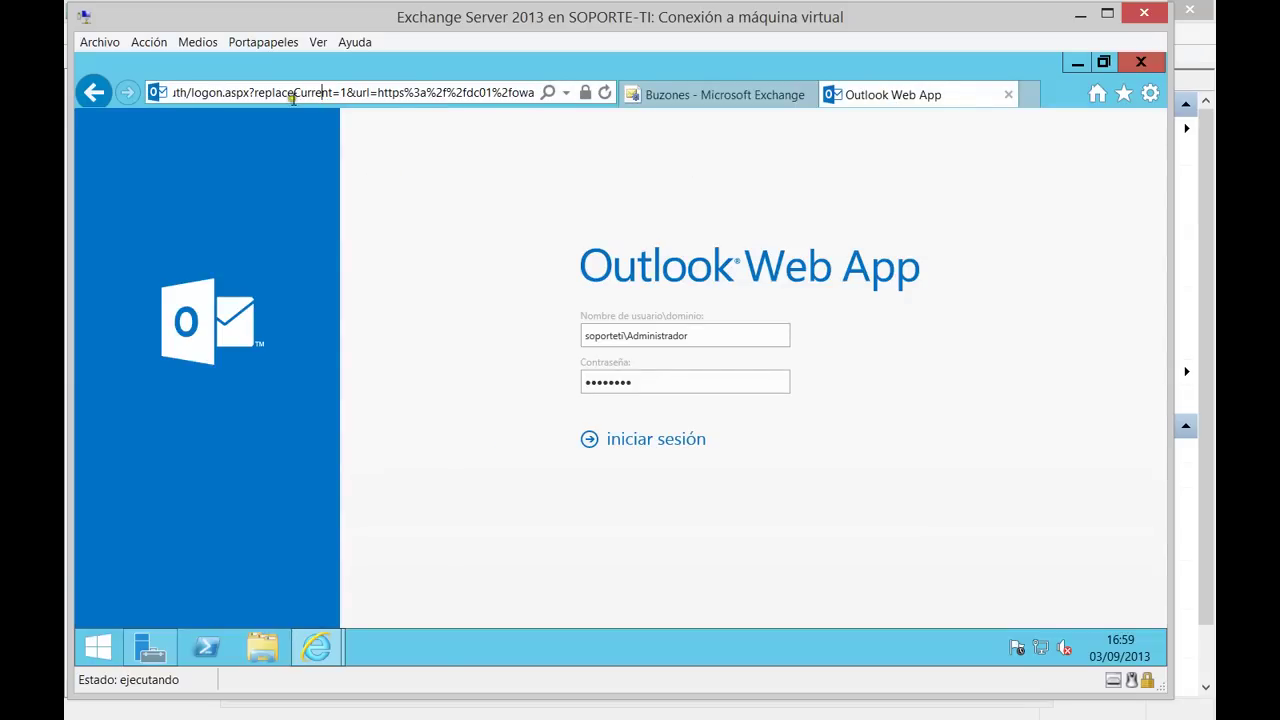
triple_click(239, 94)
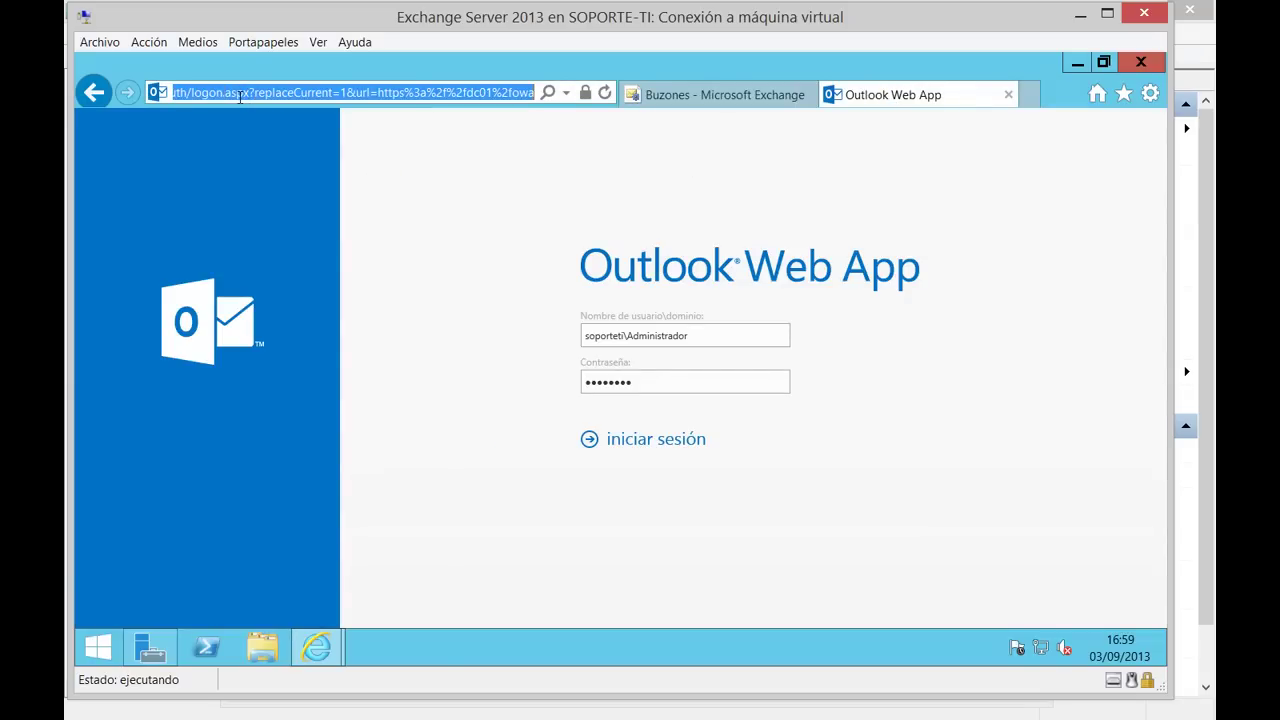
text(htt)
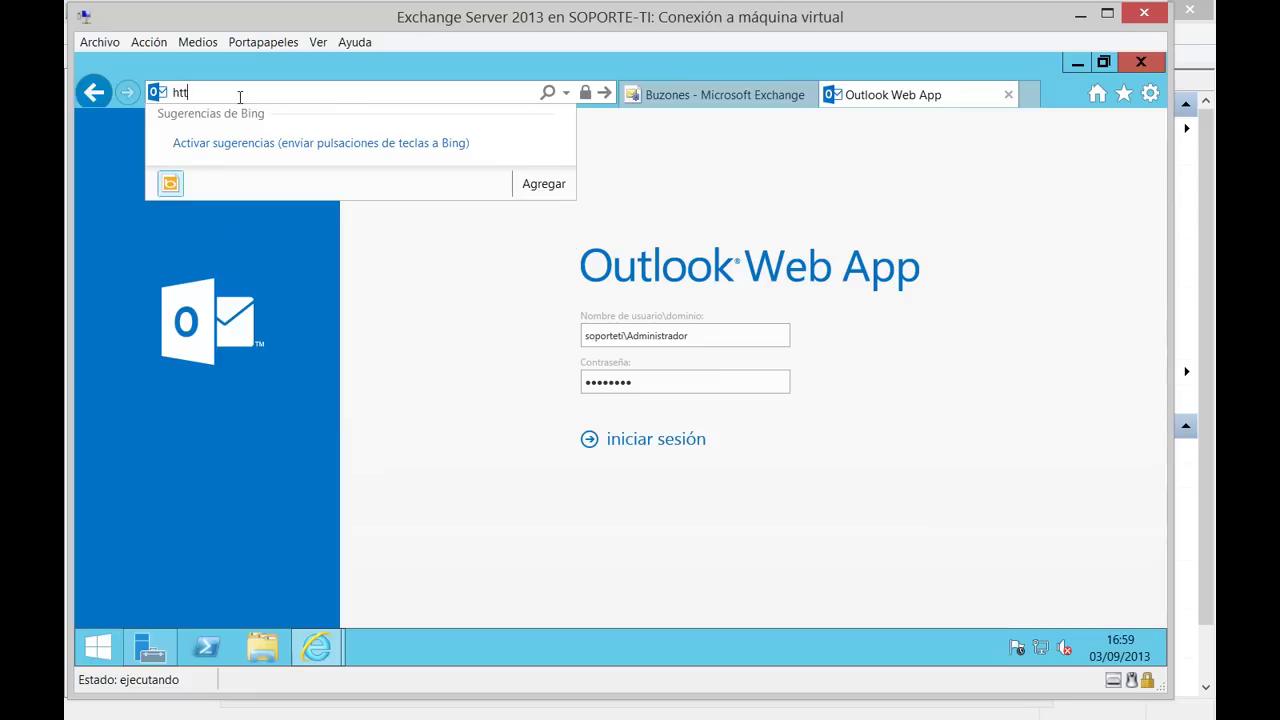
text(ps://)
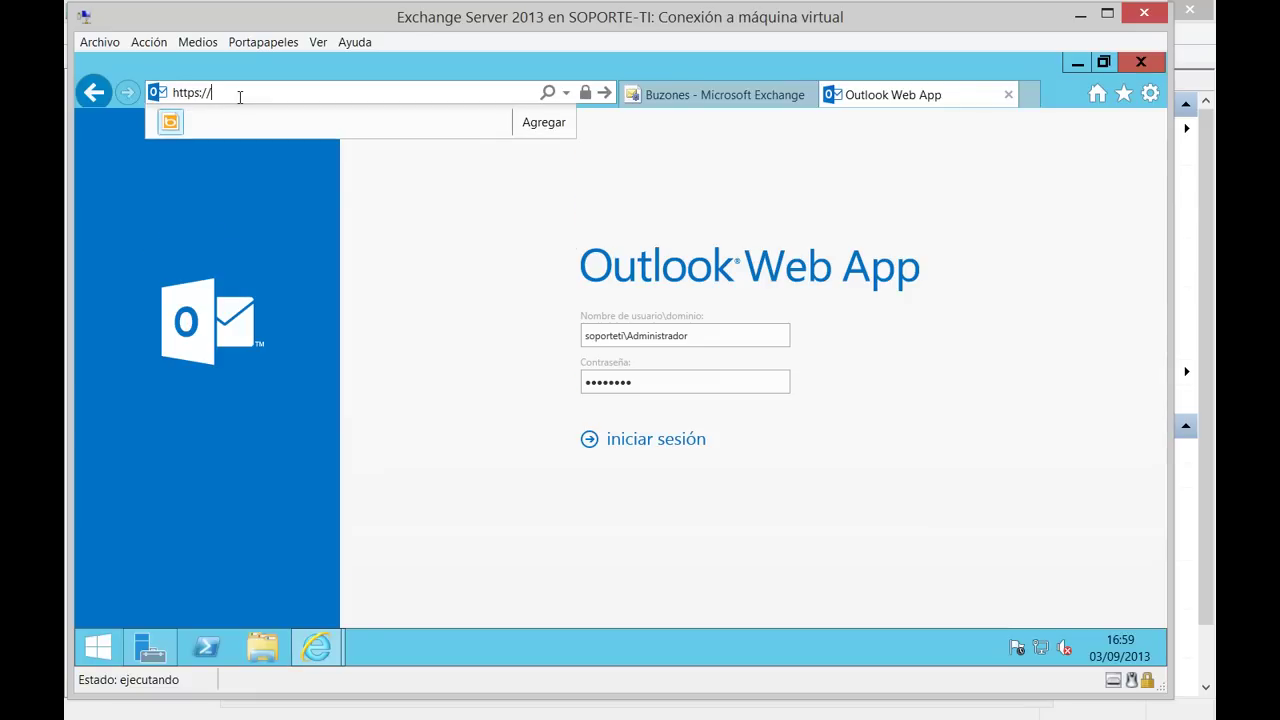
text(127.0.0.1/)
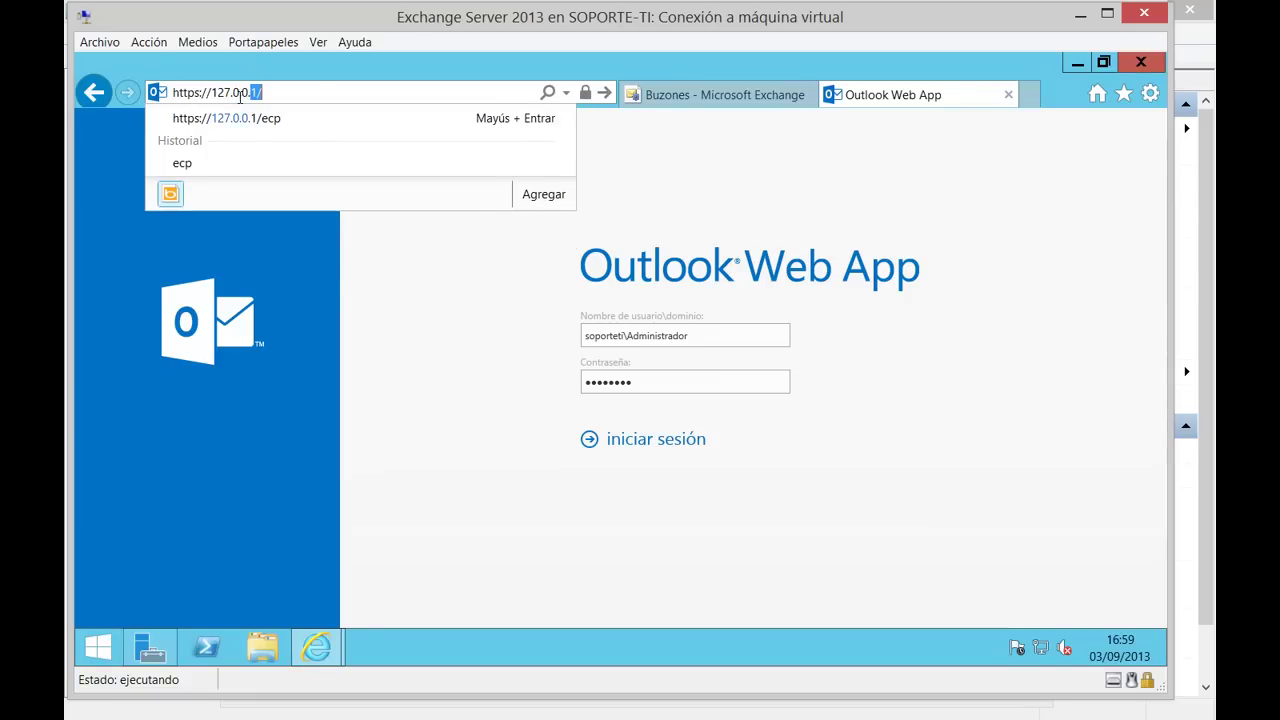
text(owa)
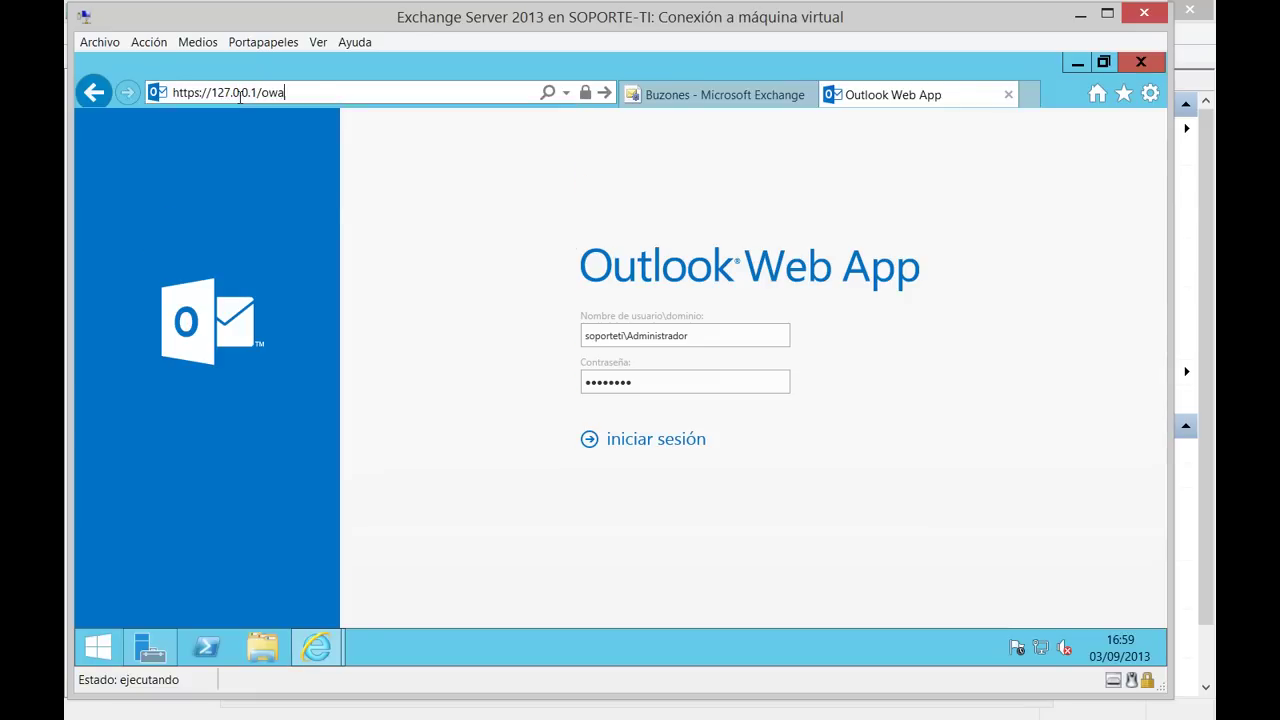
key(Return)
click(233, 318)
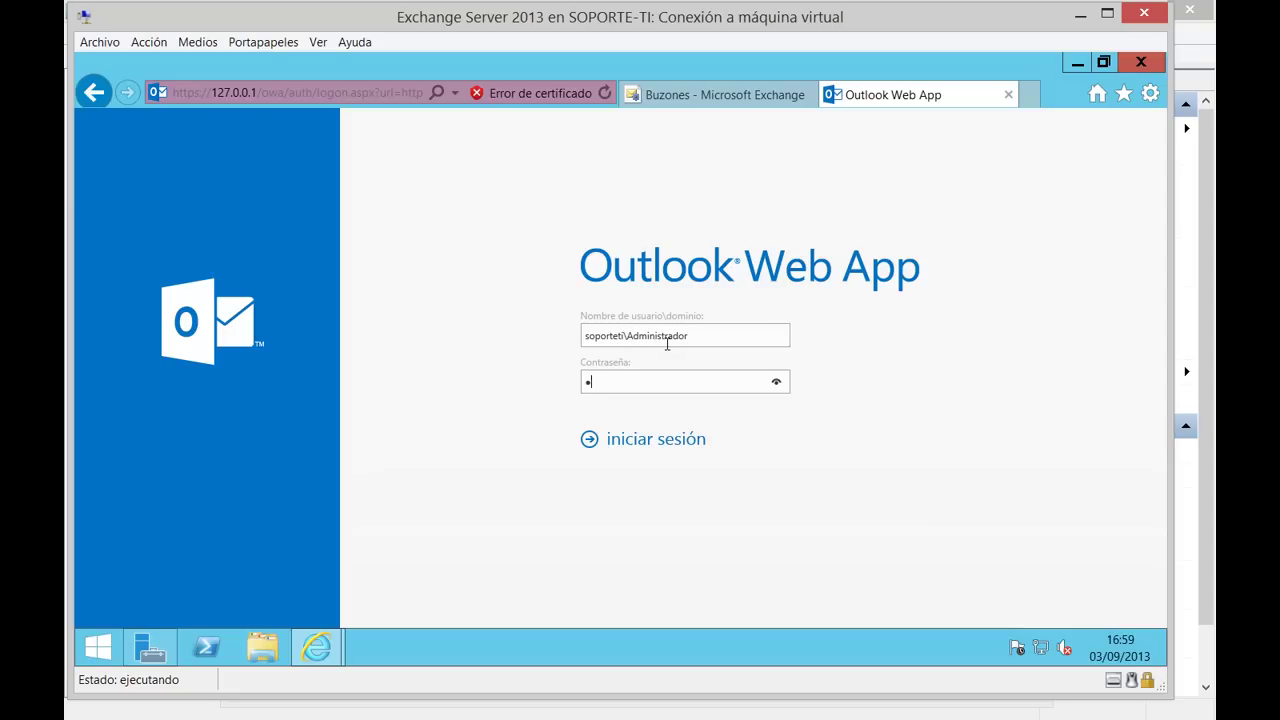
key(Return)
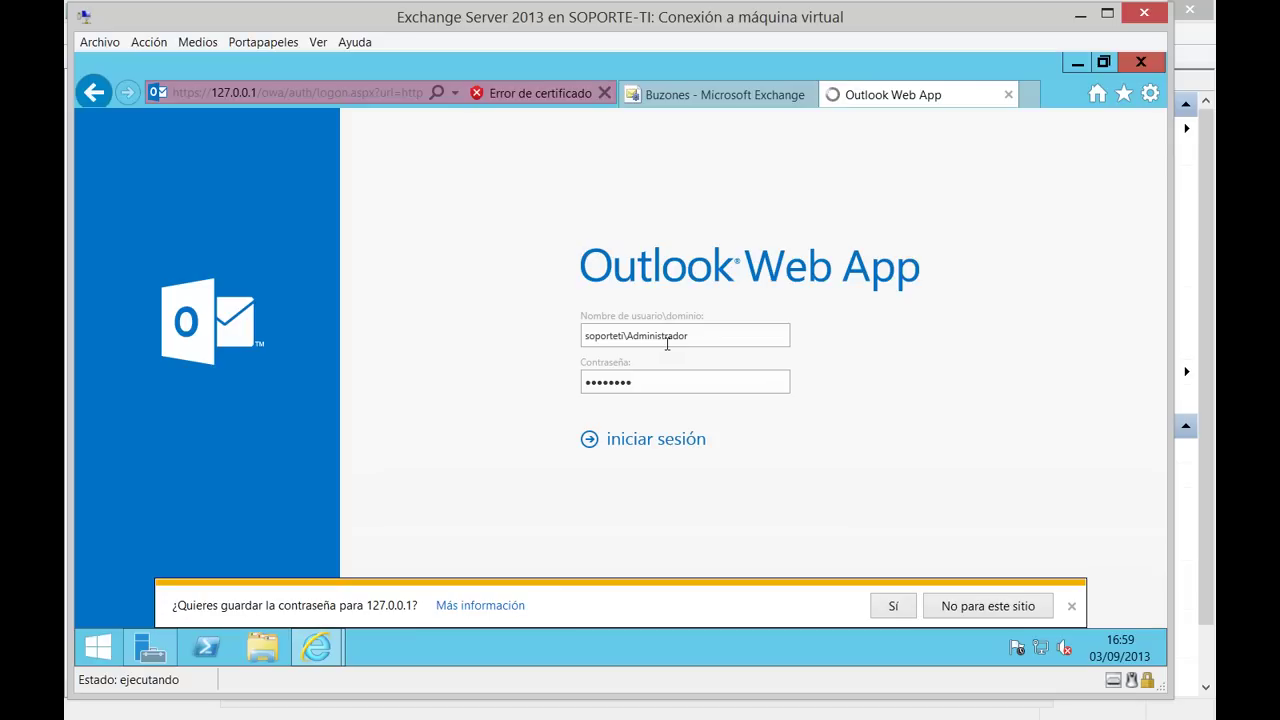
click(892, 606)
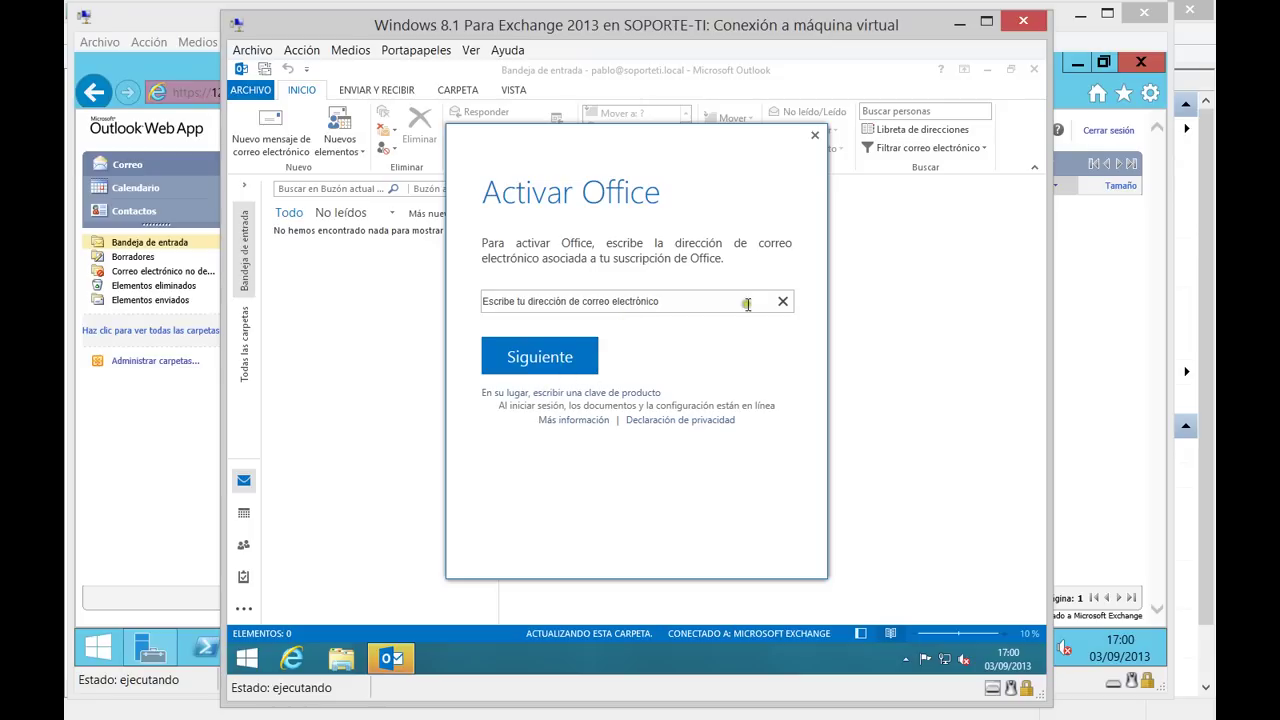
Dismiss the Office activation prompt, set updates to 'Preguntarme más tarde', and accept the security alert.
click(815, 136)
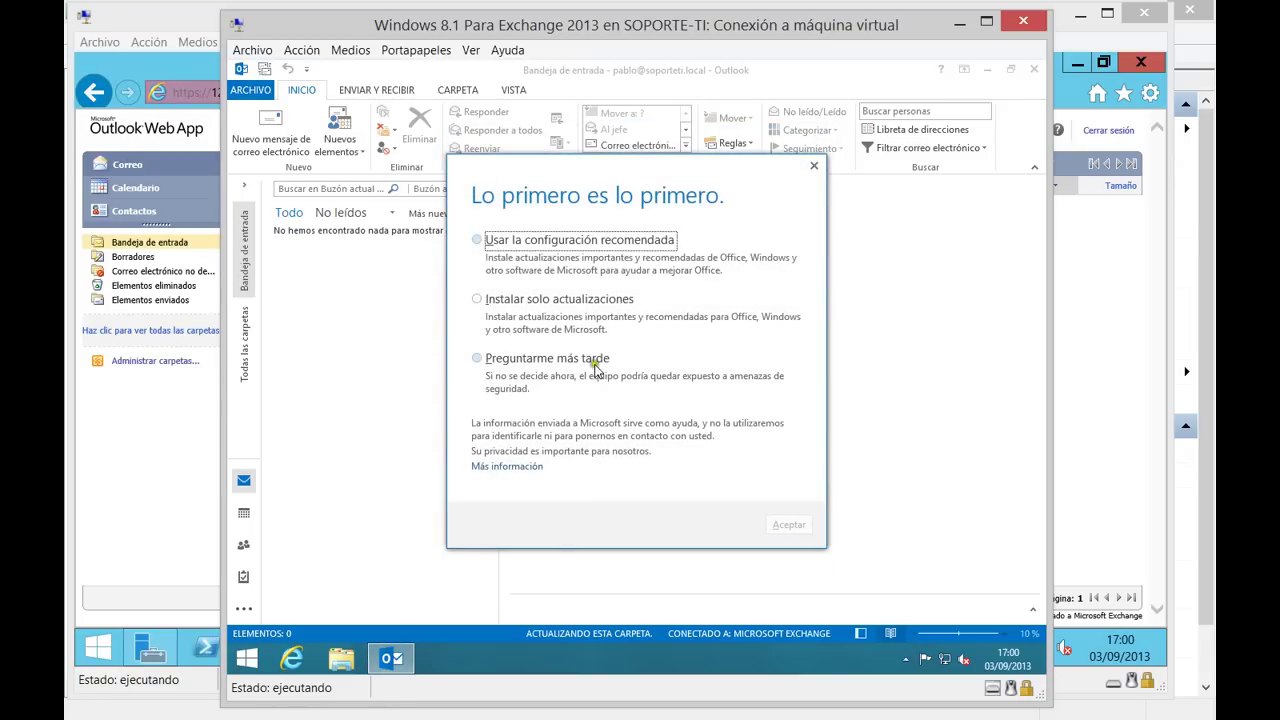
click(600, 243)
click(552, 360)
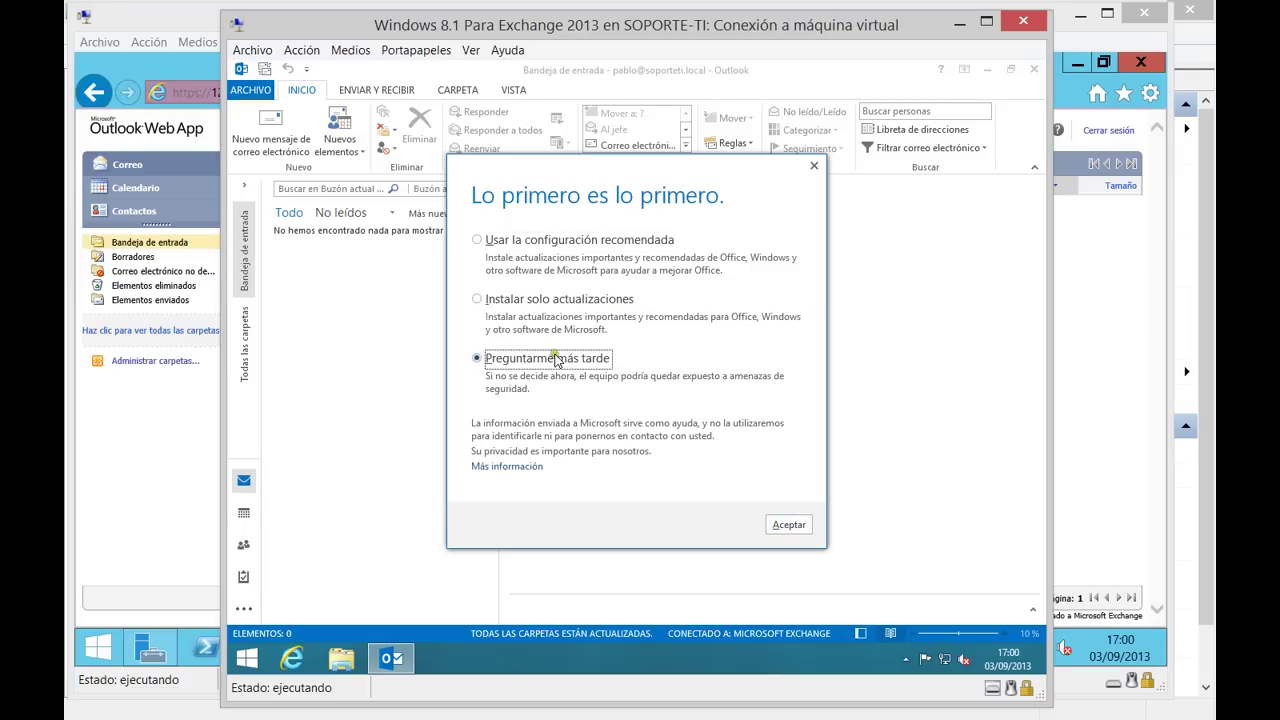
click(783, 524)
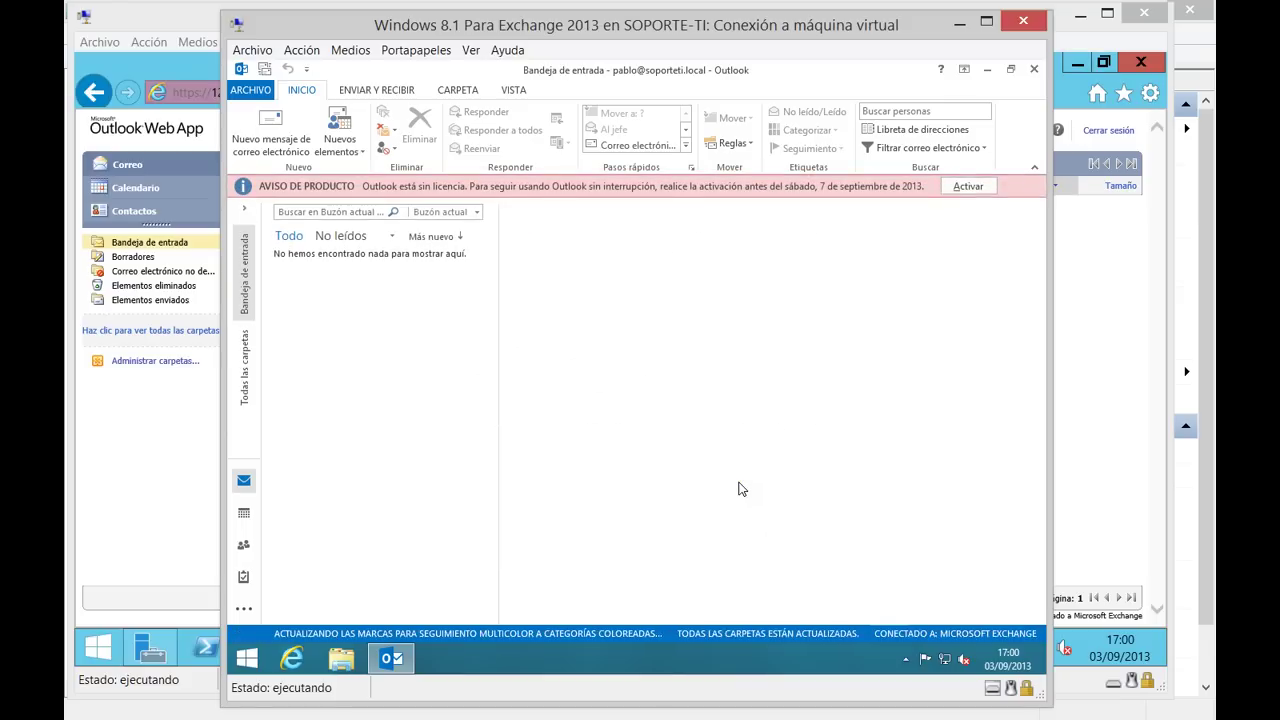
click(602, 454)
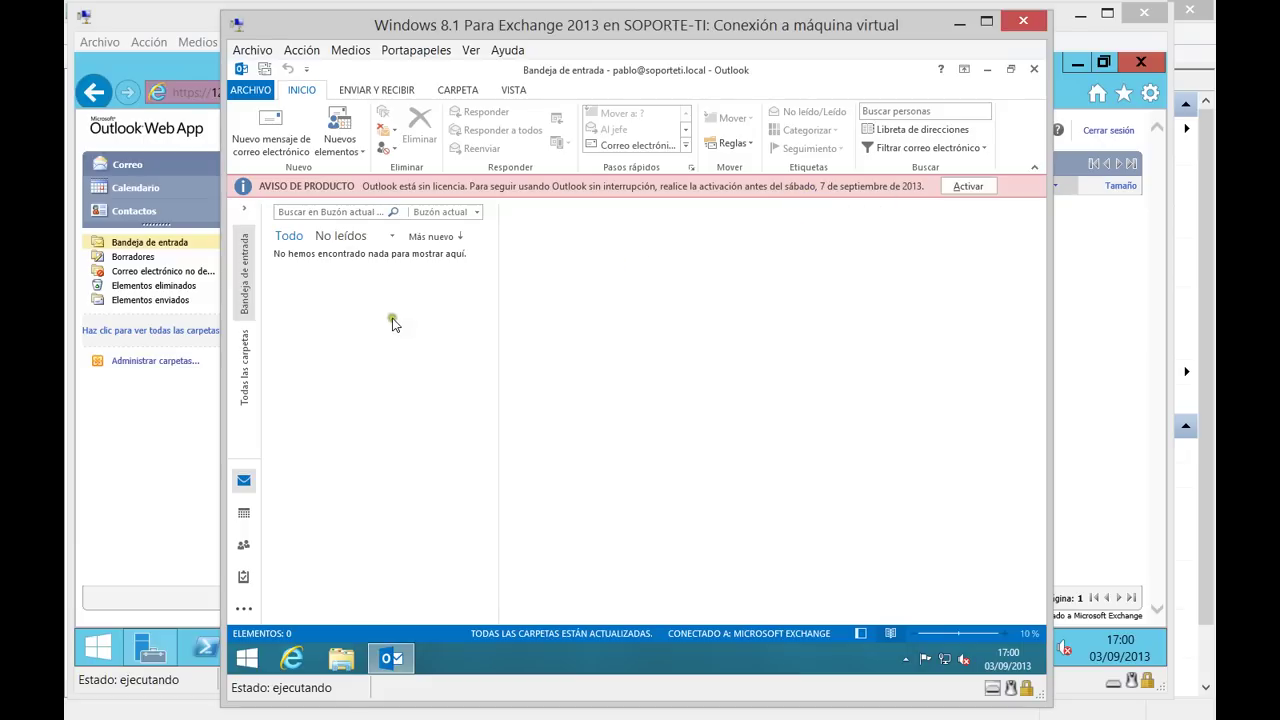
Start a new Outlook message addressed to Administrador from the address list.
click(175, 406)
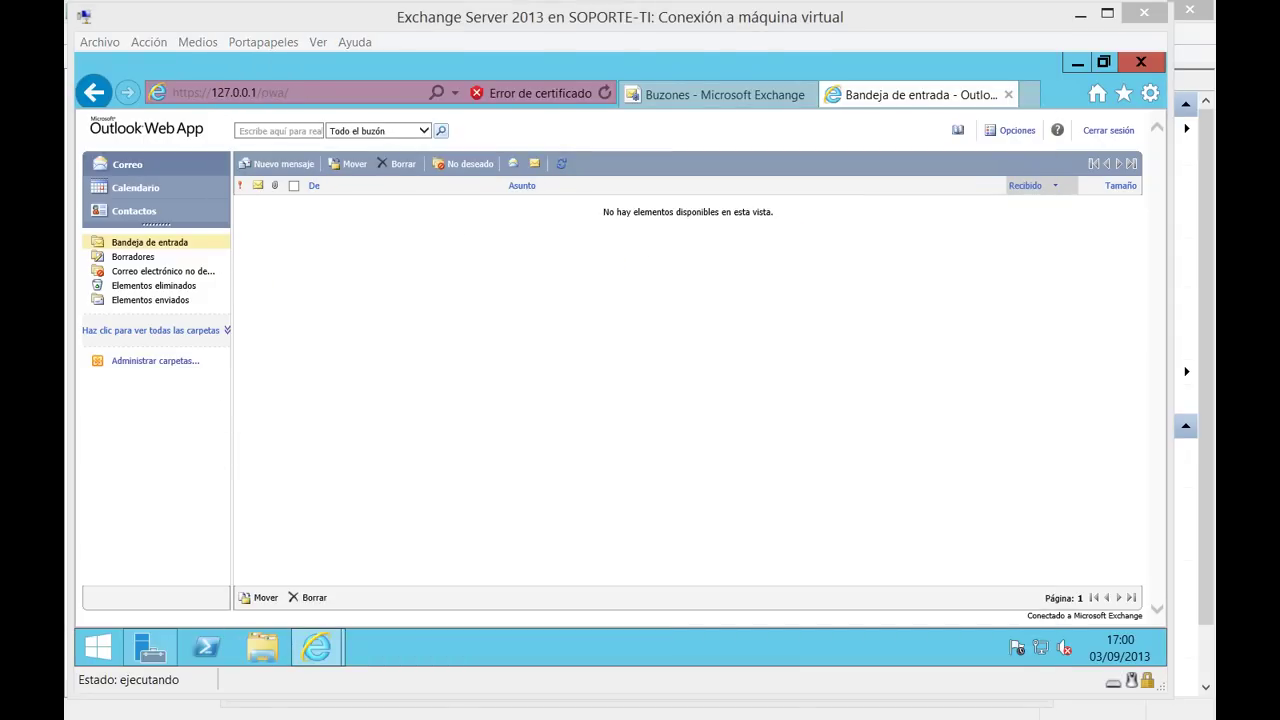
key(alt+Tab)
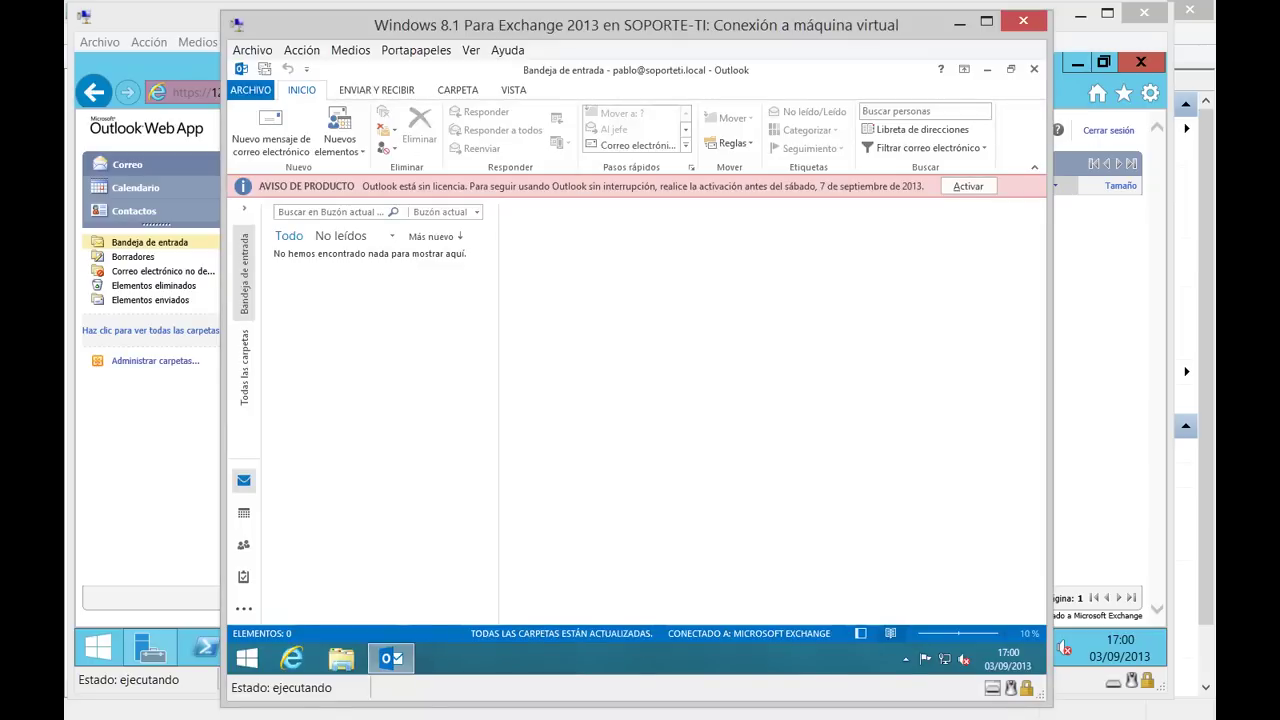
click(276, 132)
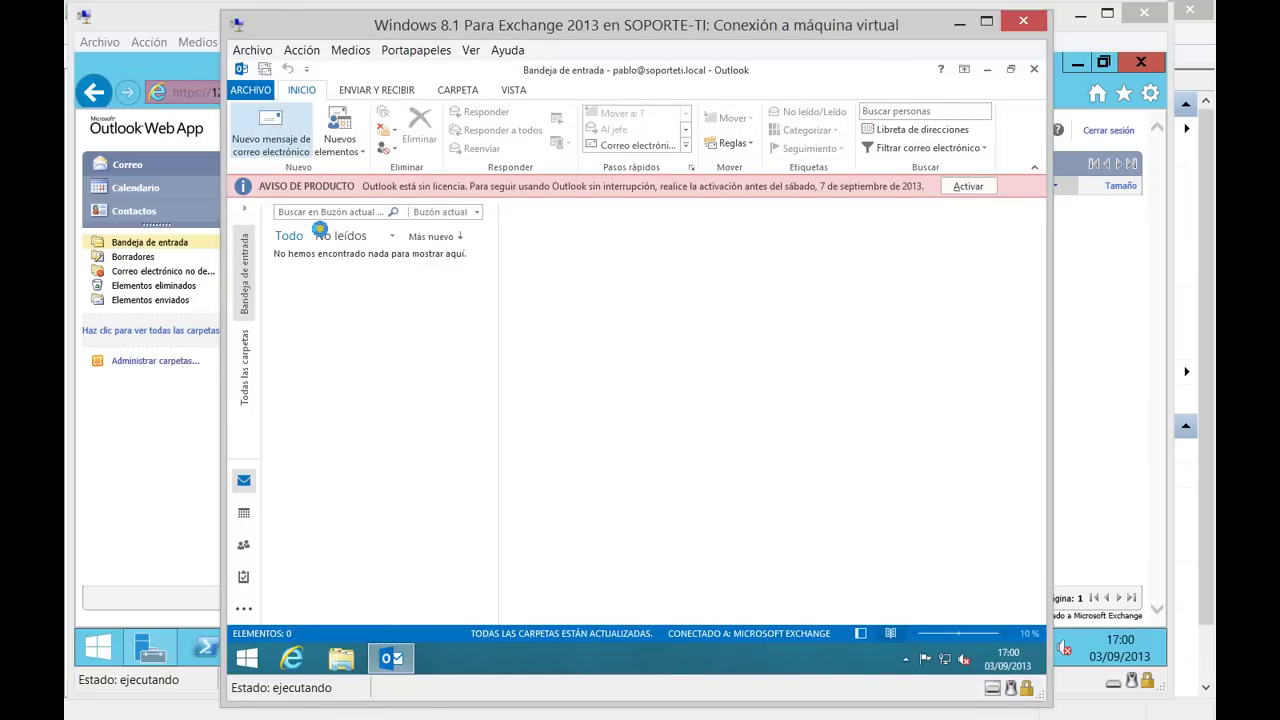
click(345, 250)
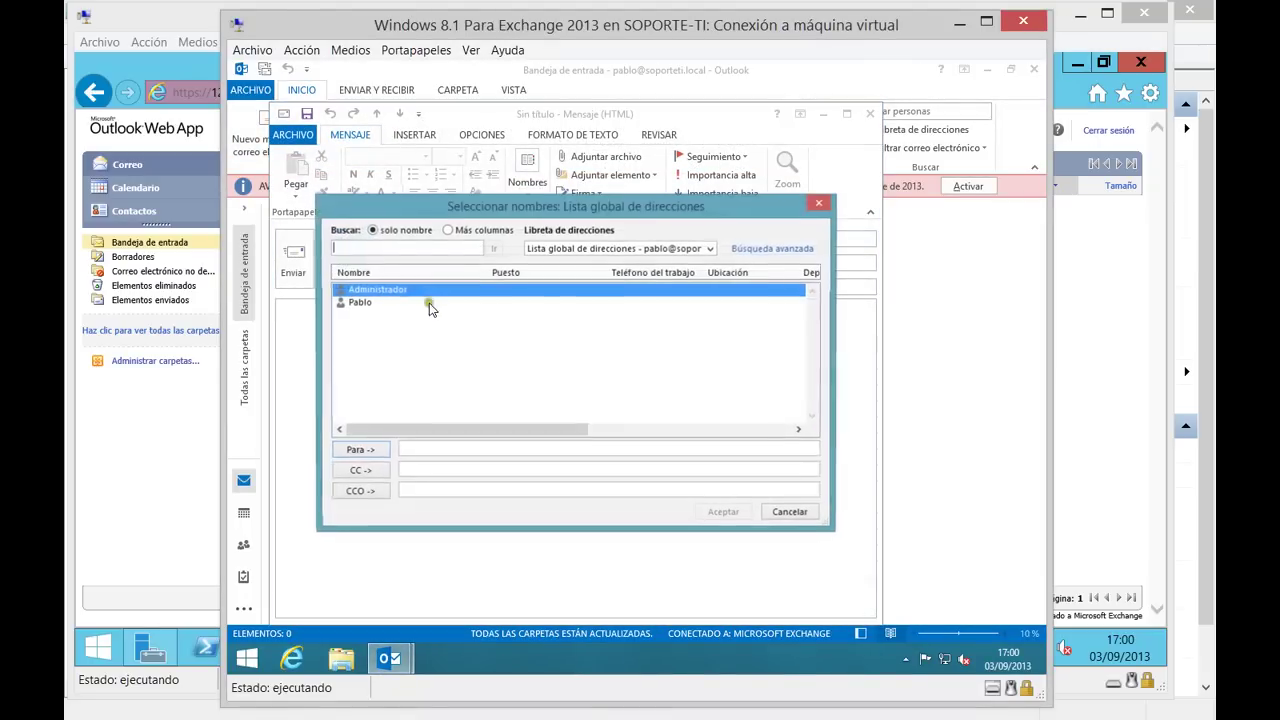
click(360, 450)
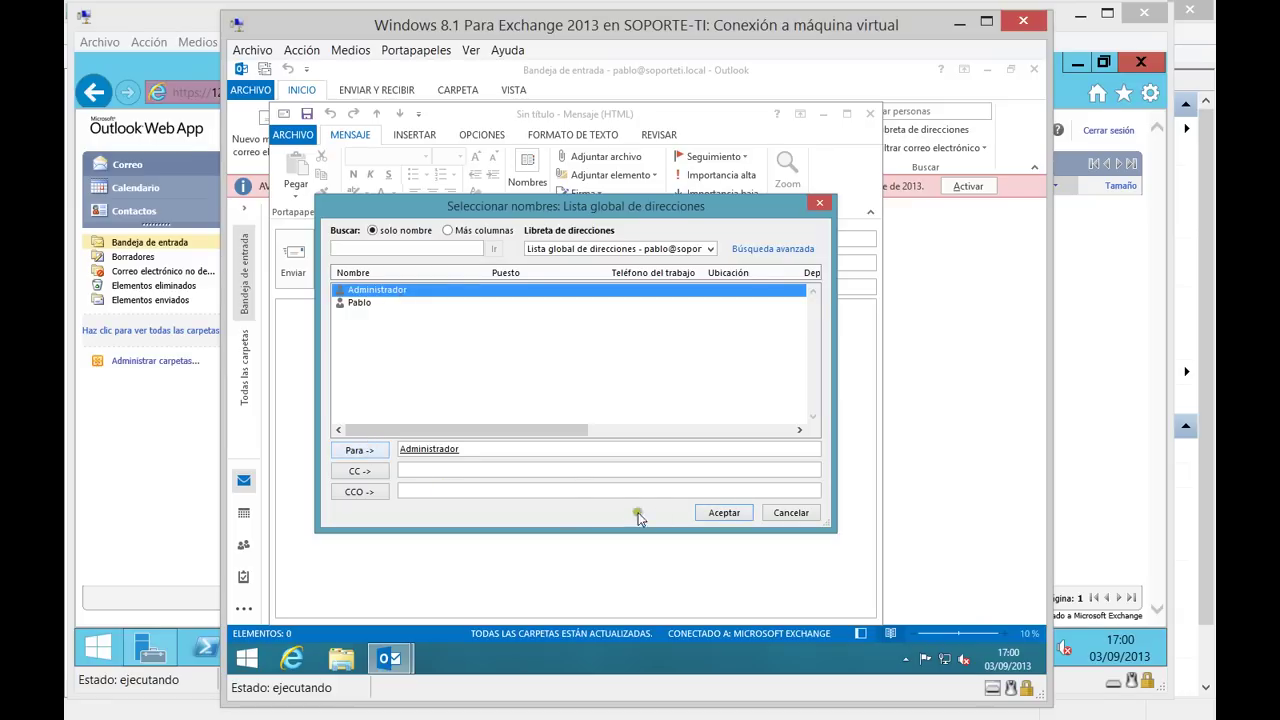
click(720, 512)
Enter the subject with the sender's name and body 'Son', then send the message.
click(416, 290)
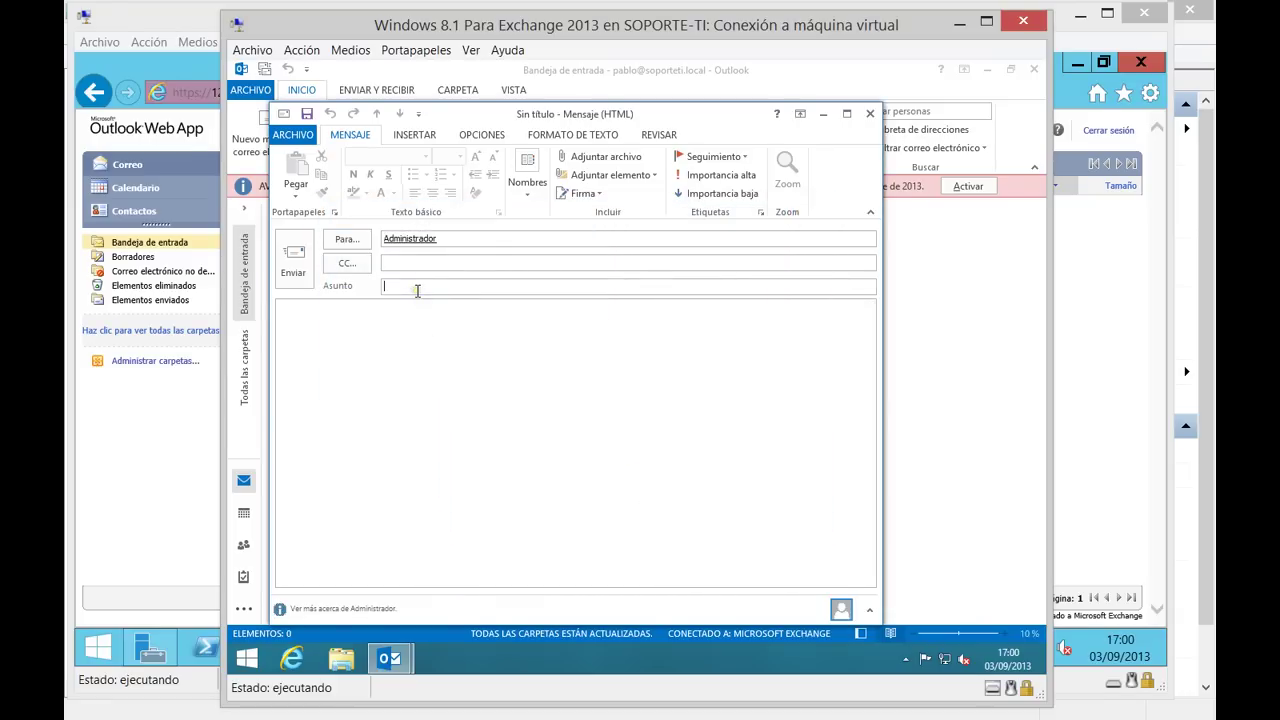
click(393, 287)
key(BackSpace)
text(a)
click(512, 282)
text(o)
click(503, 321)
text(Son)
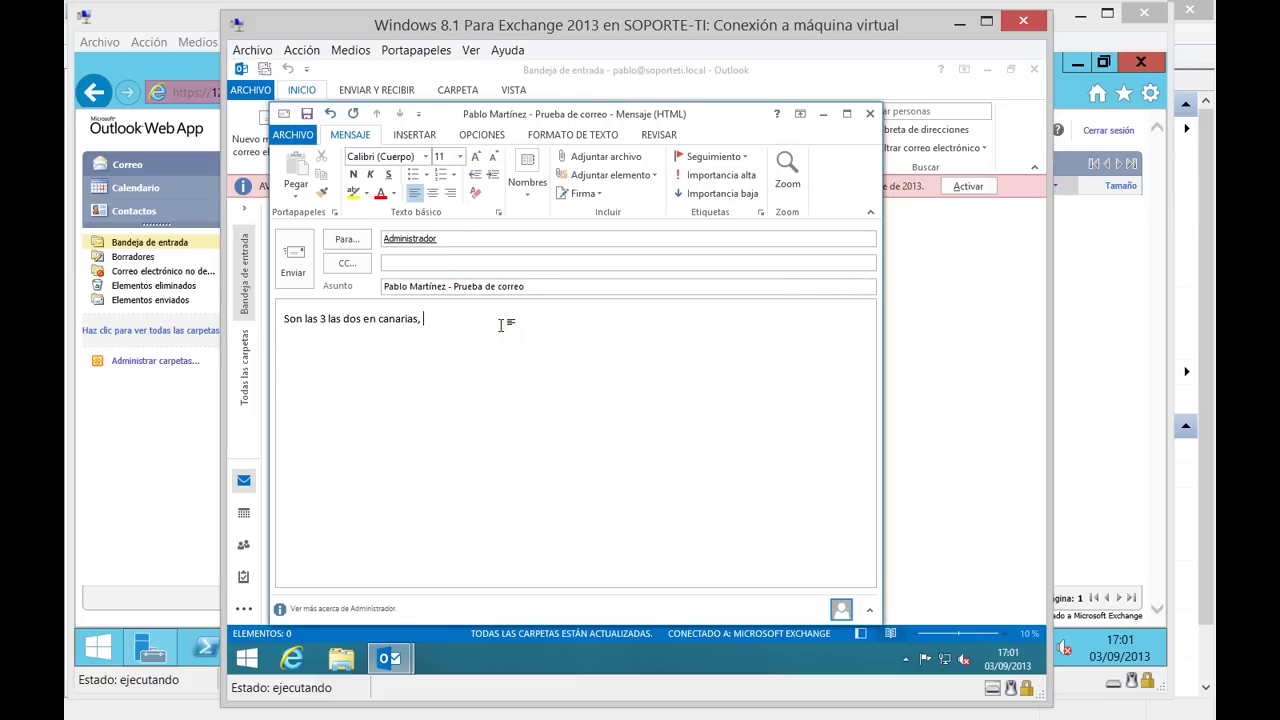
click(293, 258)
click(172, 403)
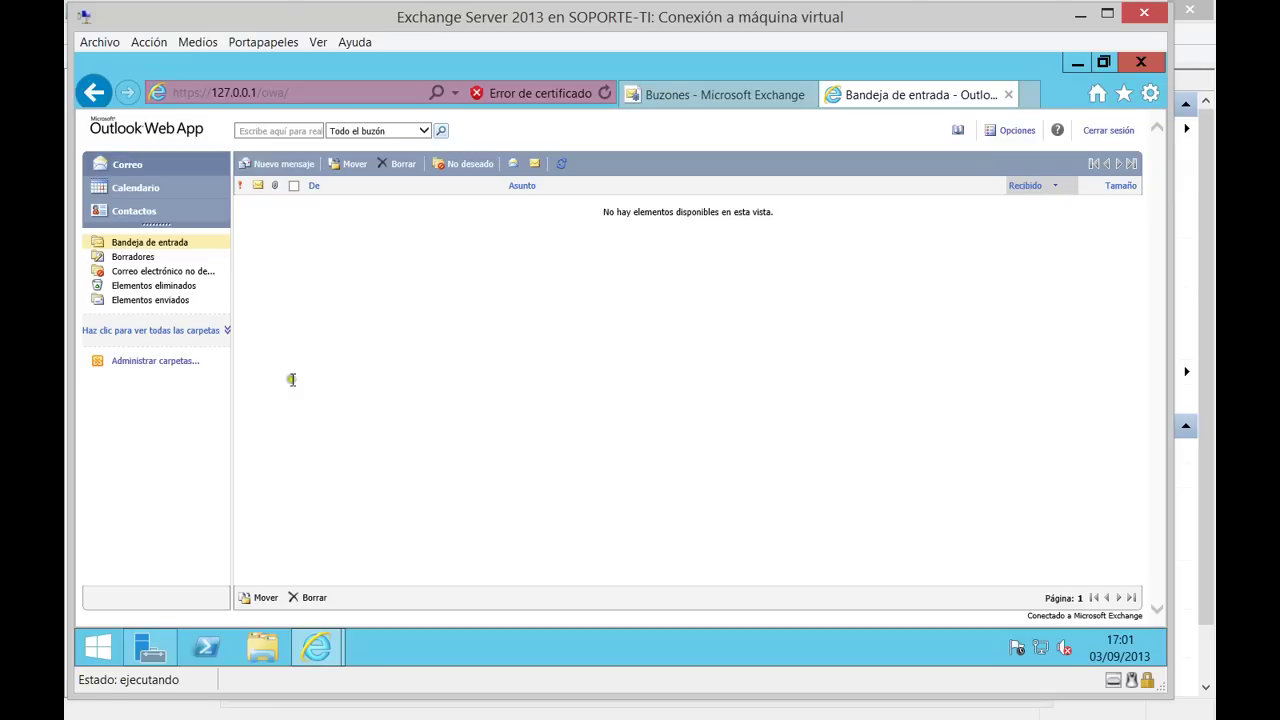
Refresh the Outlook Web App inbox, open the 'Prueba de correo' message, and start a reply.
mouse_move(322, 656)
click(121, 165)
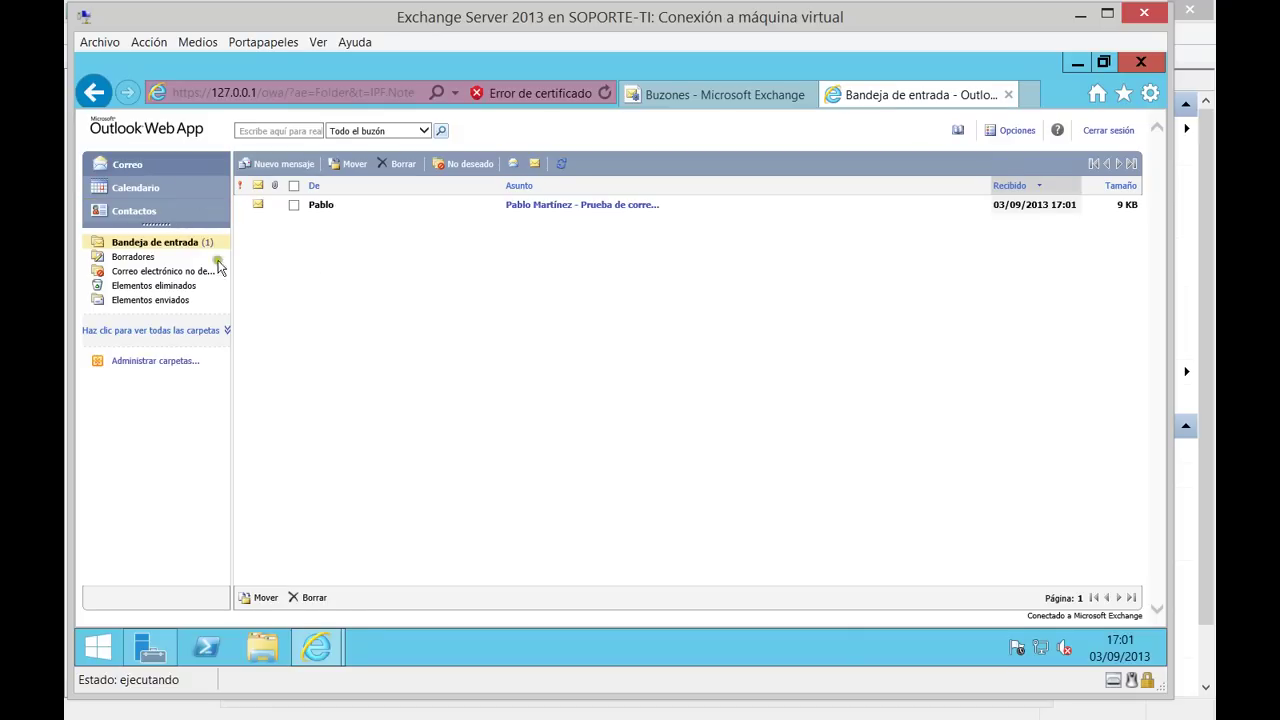
click(548, 206)
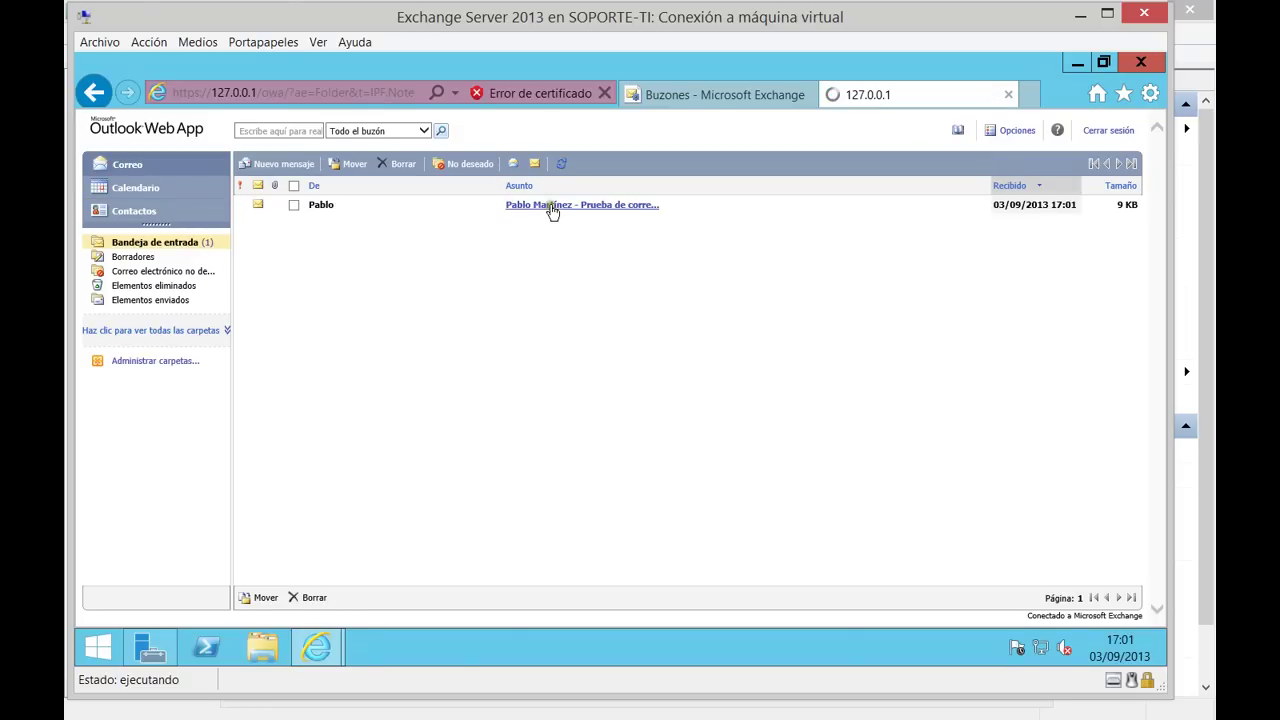
click(551, 208)
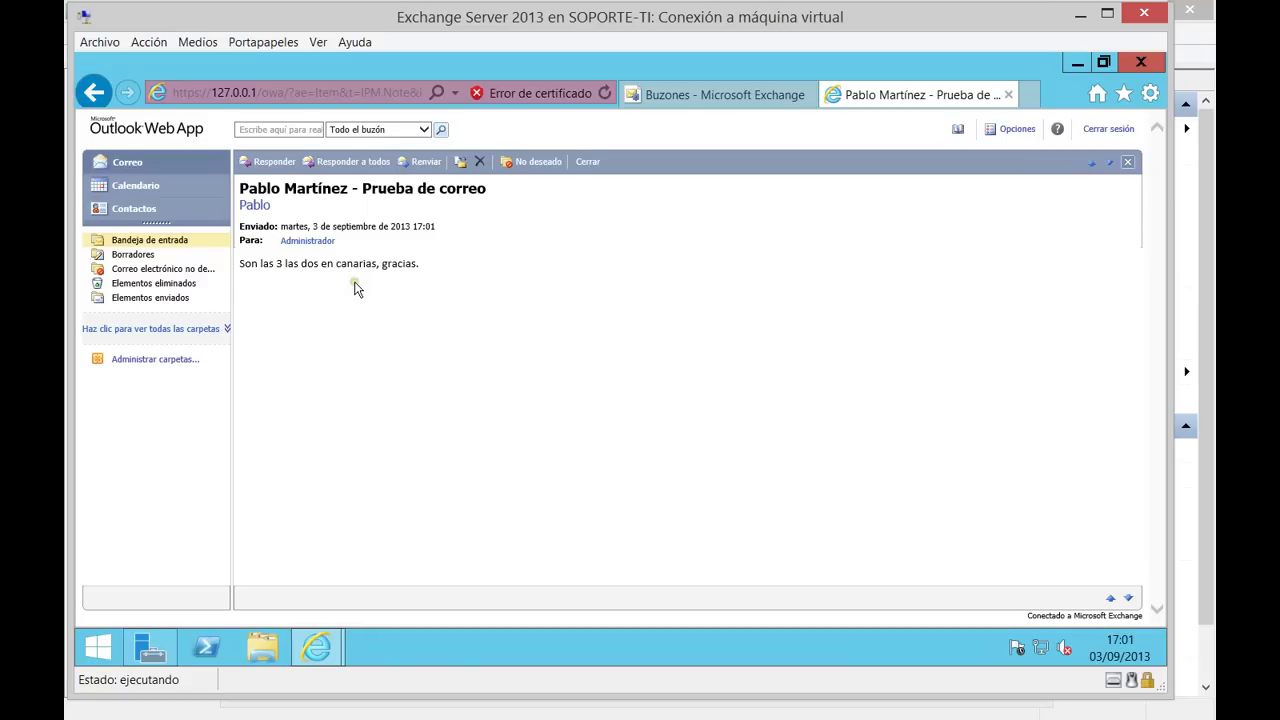
click(274, 163)
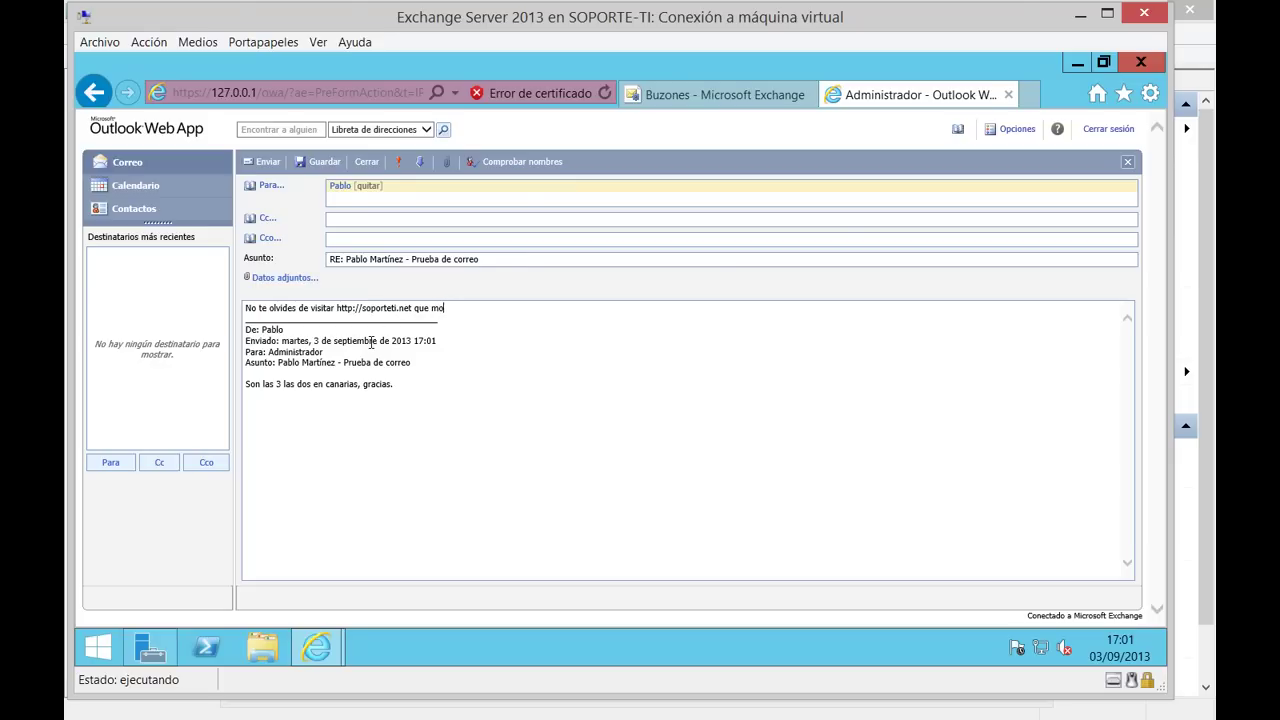
Finish the soporteti.net reply asking to share it with all contacts, and send it.
text(comp)
text(tus contactos, ta luego luecas.)
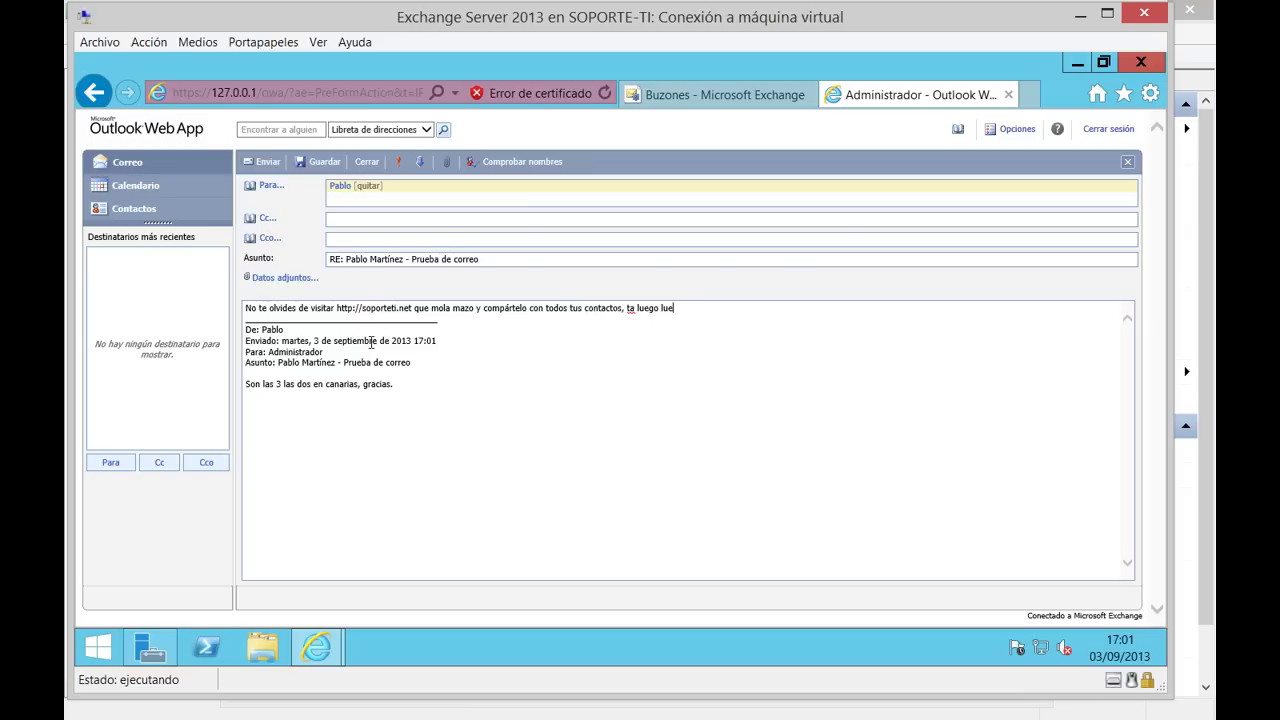
click(260, 165)
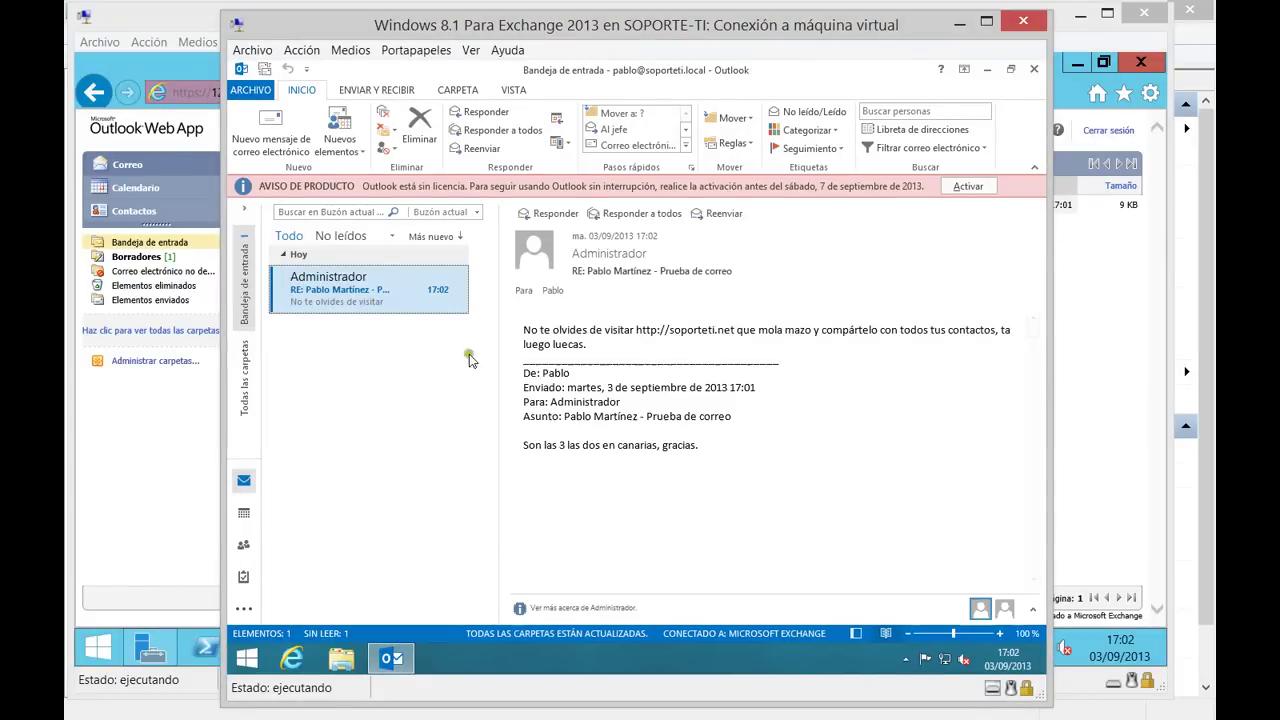
Open the soporteti.net link from the reply, dismiss the new-mail alert, and return to the Exchange server.
click(672, 334)
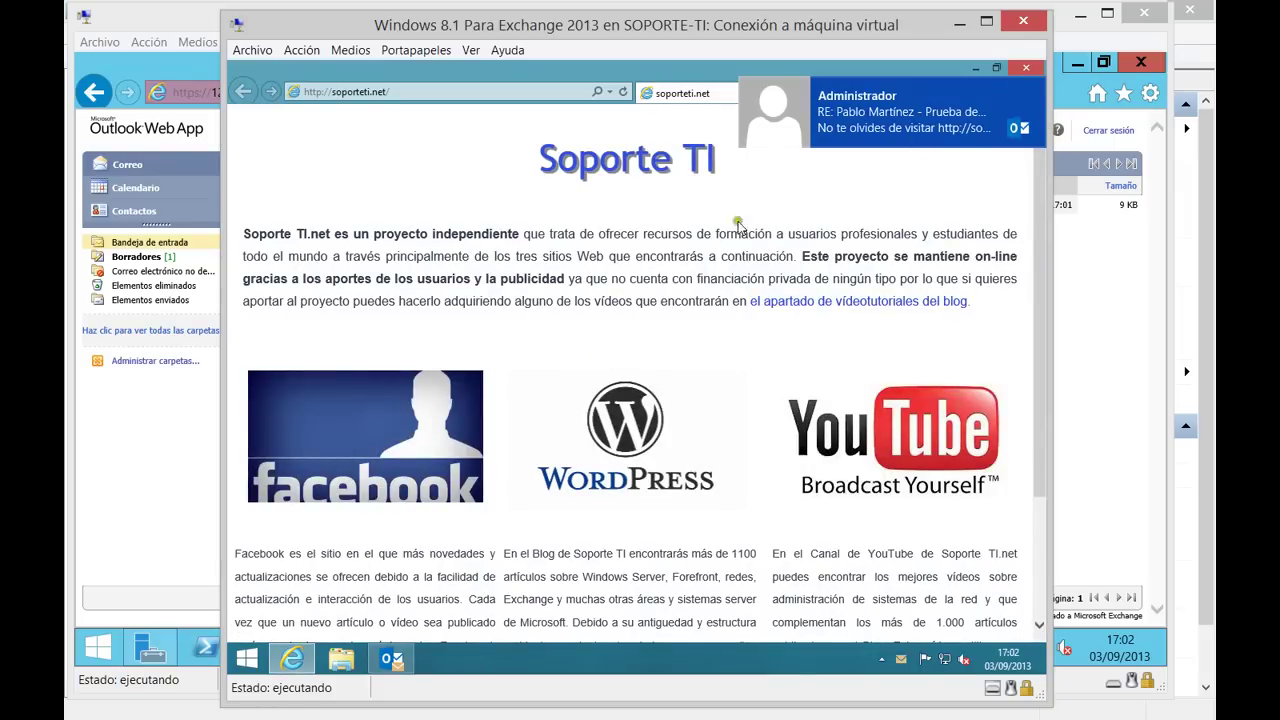
click(1036, 86)
scroll(593, 327, down, 2)
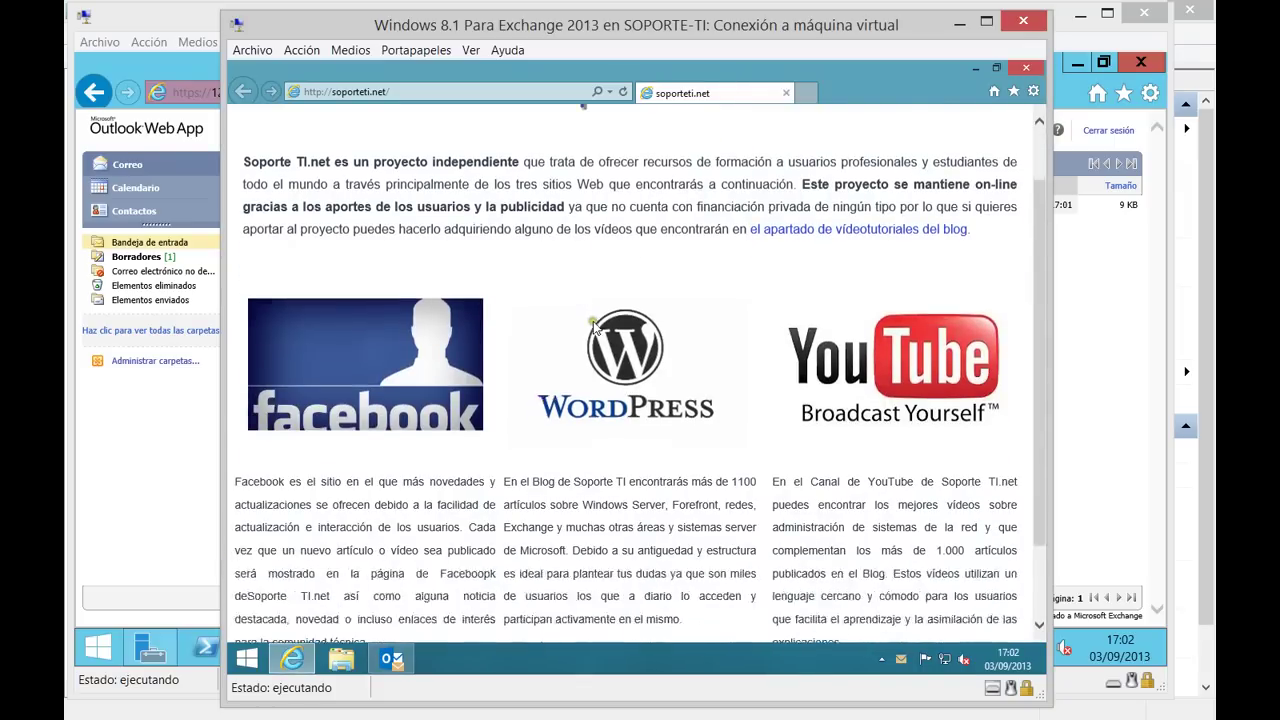
scroll(593, 327, up, 2)
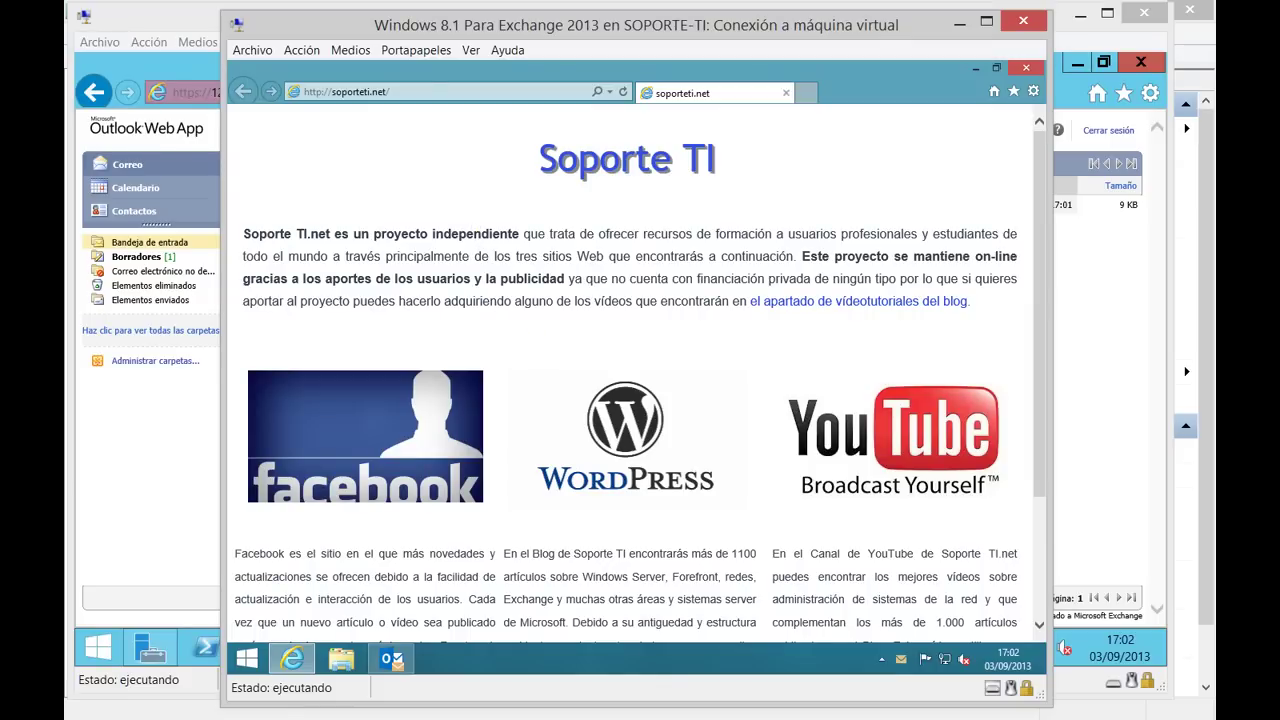
click(203, 407)
Start a new user mailbox from Buzones, checking the empty existing-user picker before closing it.
click(678, 95)
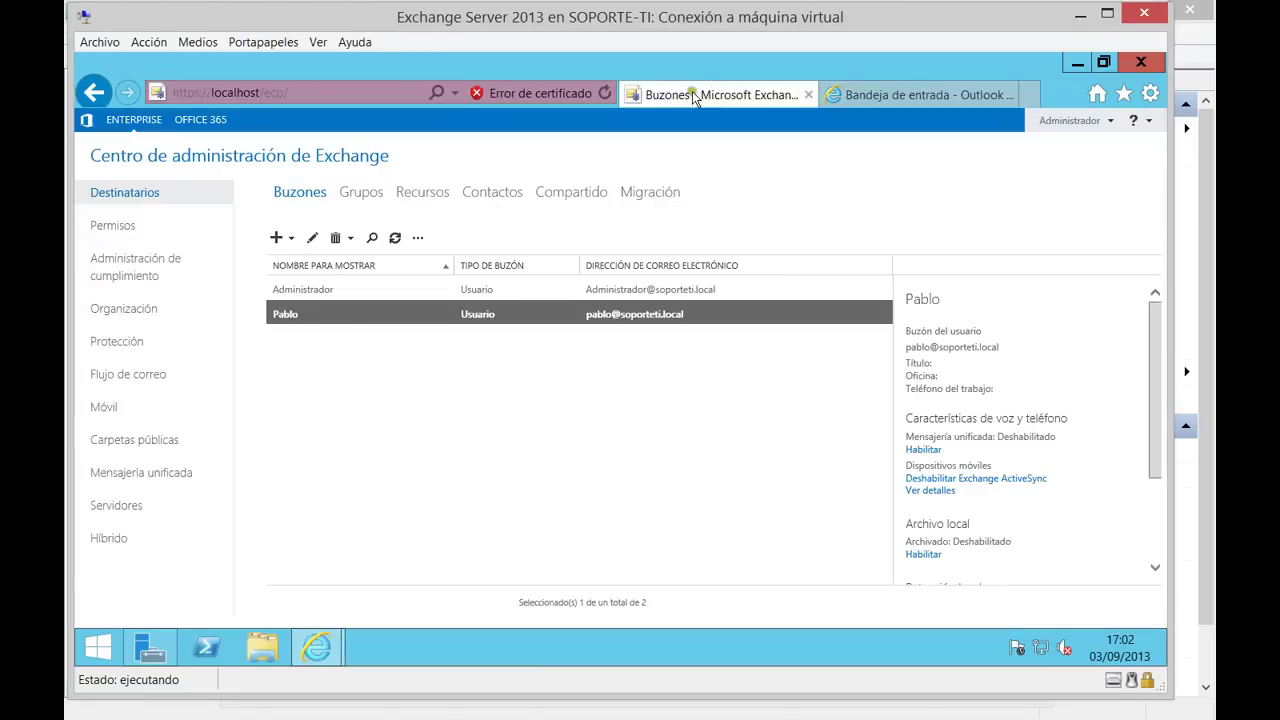
click(276, 237)
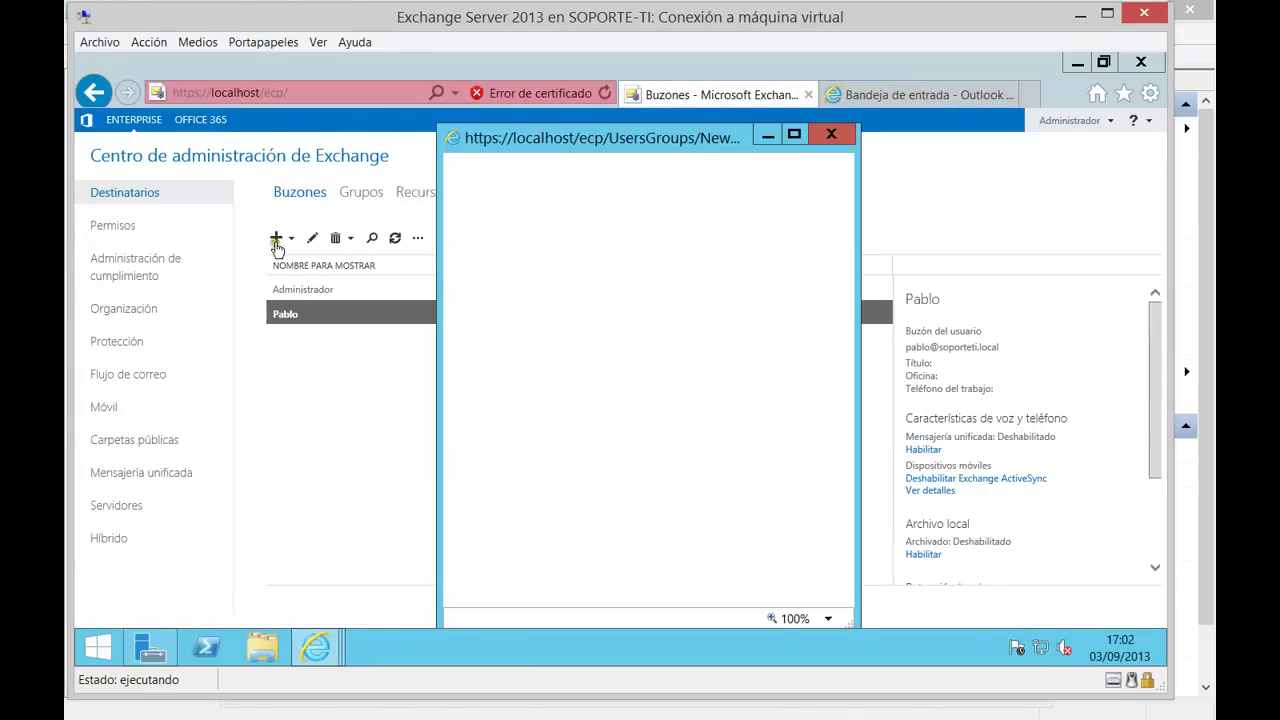
drag(609, 142, 563, 111)
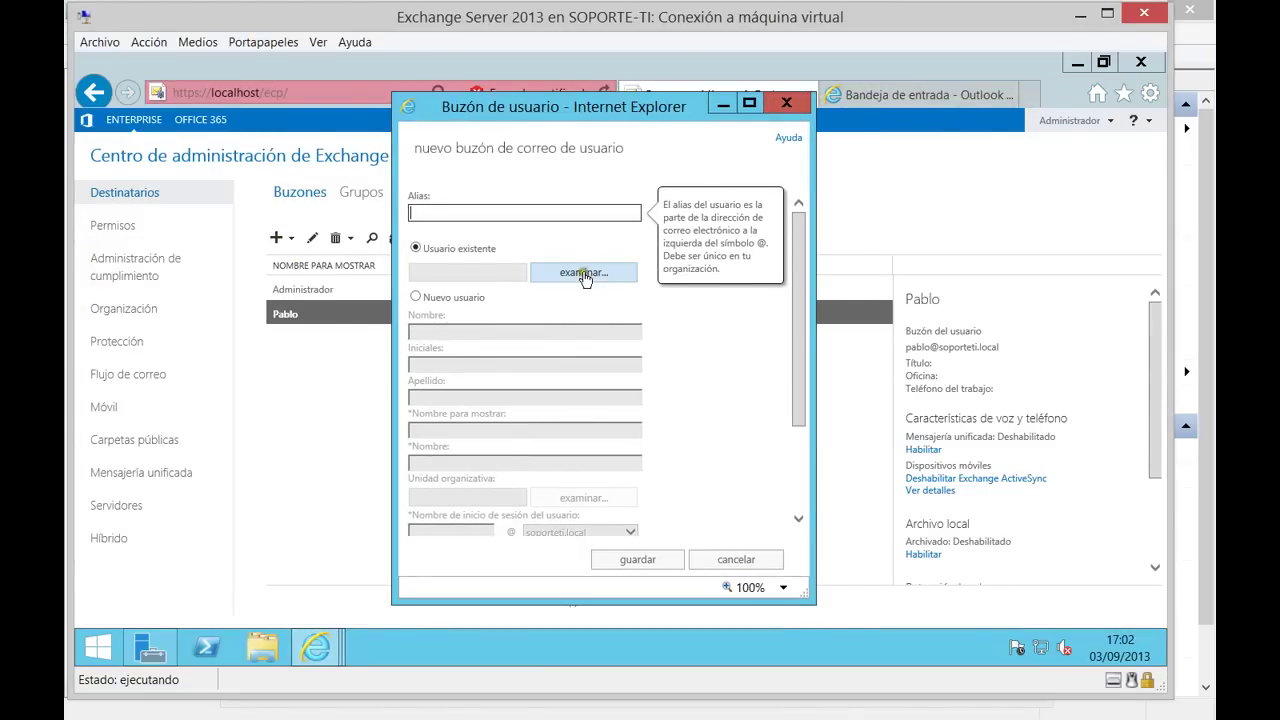
click(584, 273)
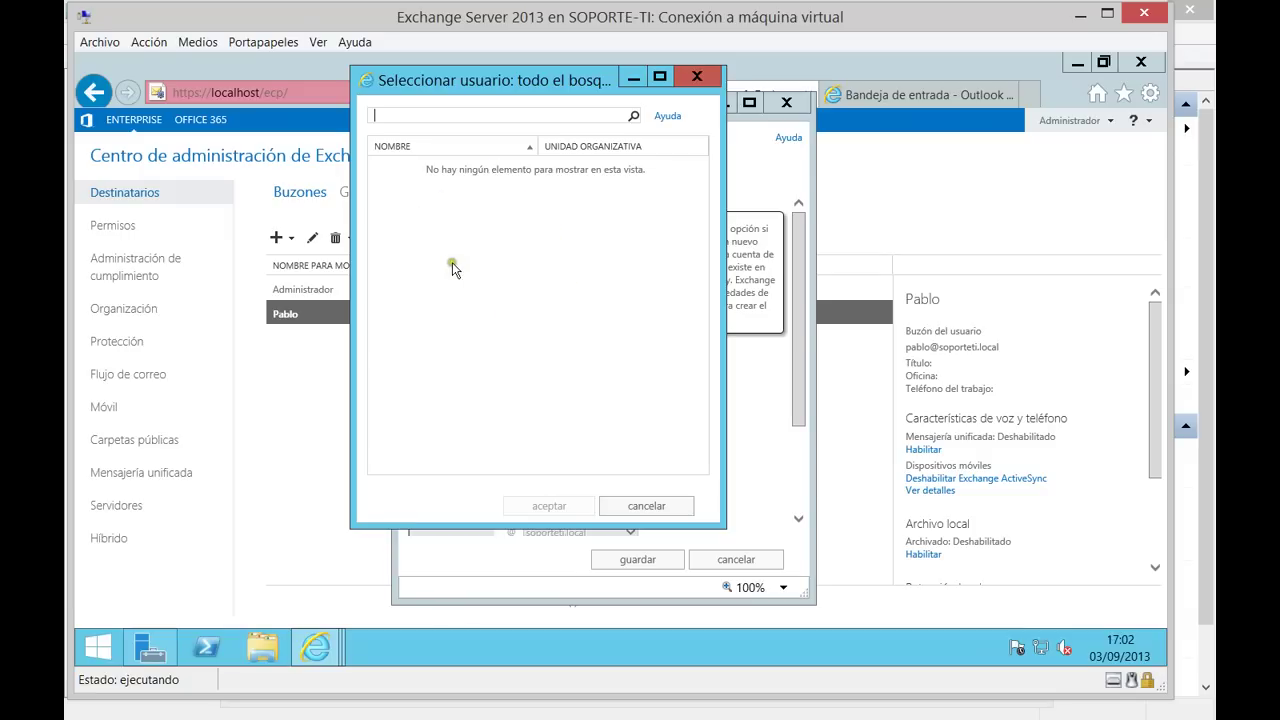
click(646, 506)
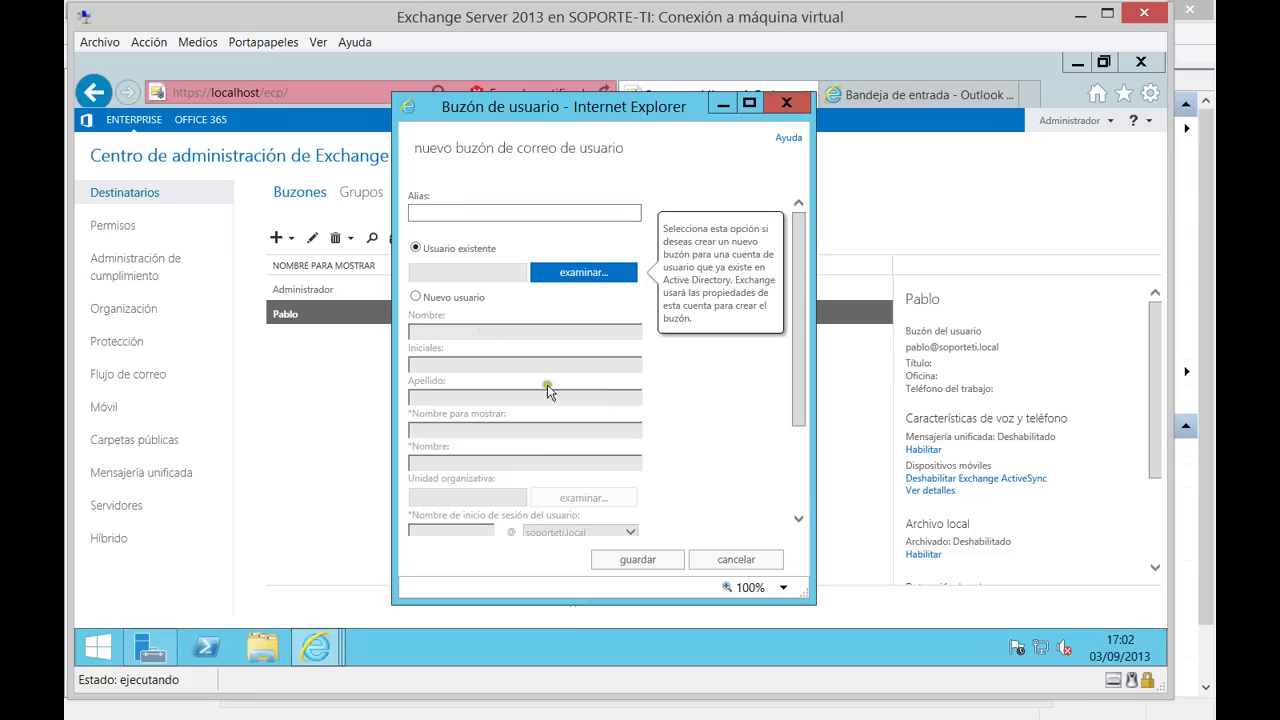
Choose a brand-new user account, enter the user's first name, and open the organizational unit chooser.
click(416, 296)
click(430, 328)
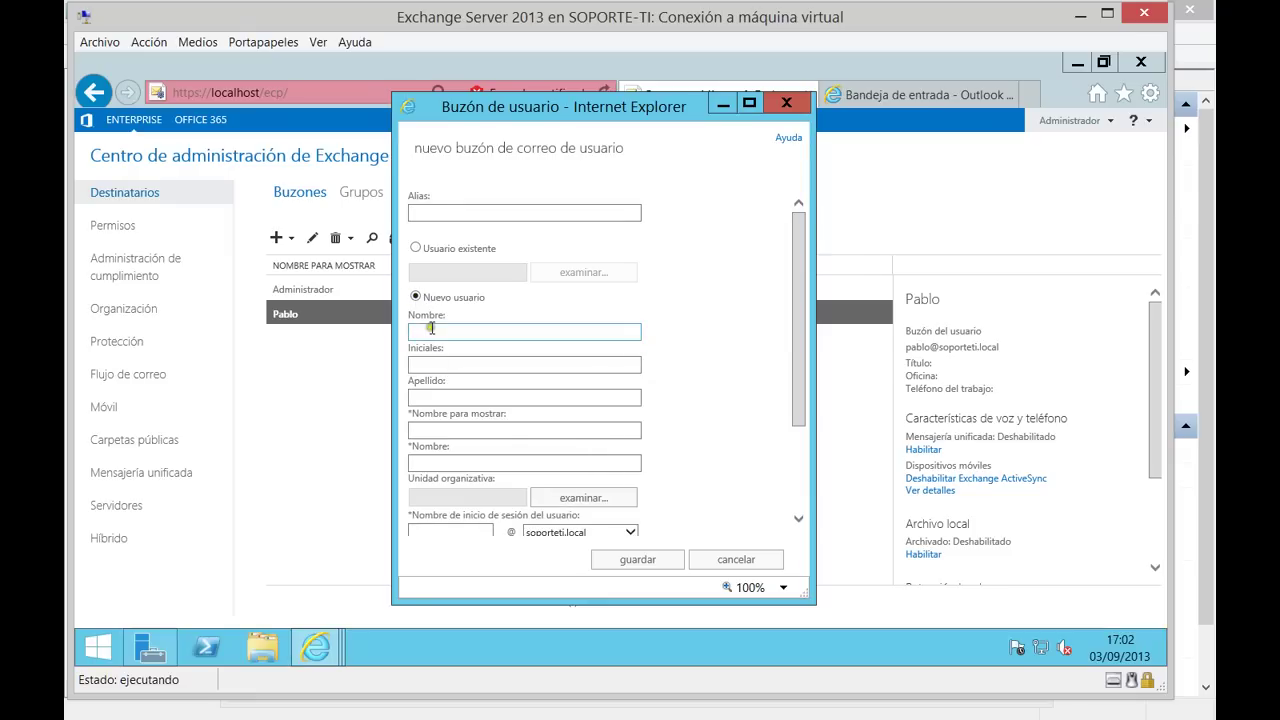
click(450, 326)
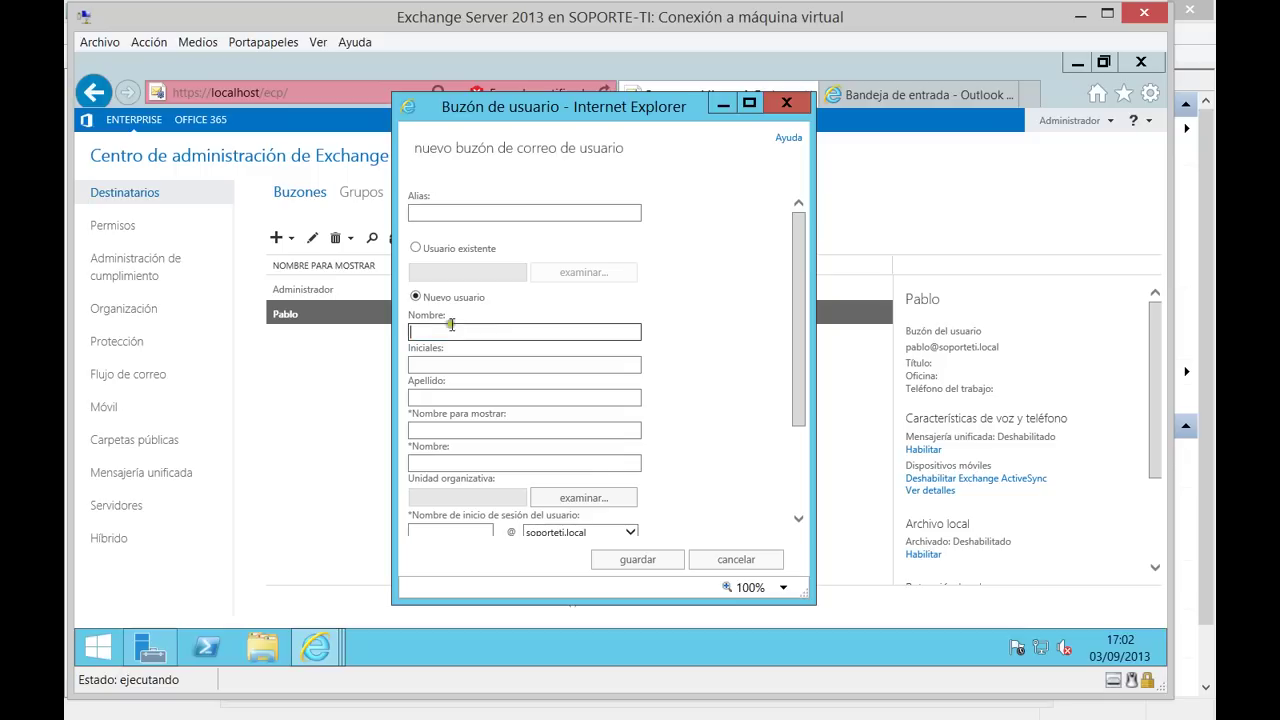
text(Felipe)
key(Tab)
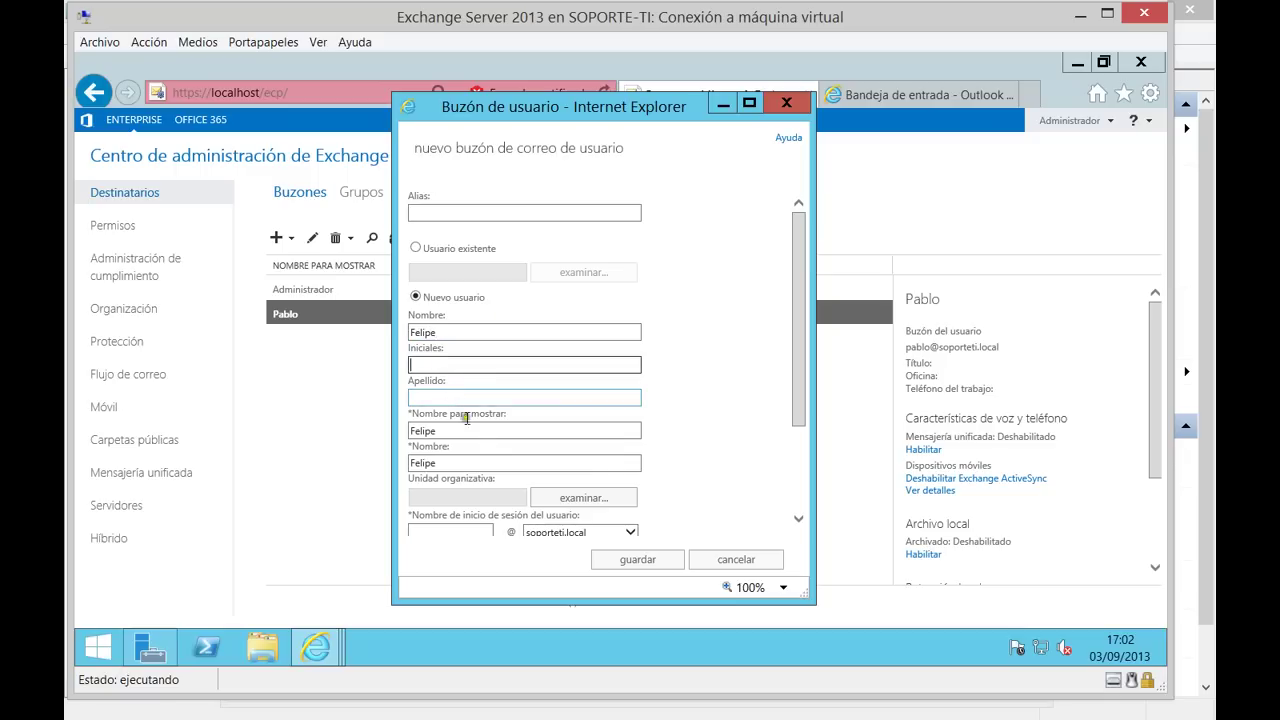
scroll(644, 437, down, 3)
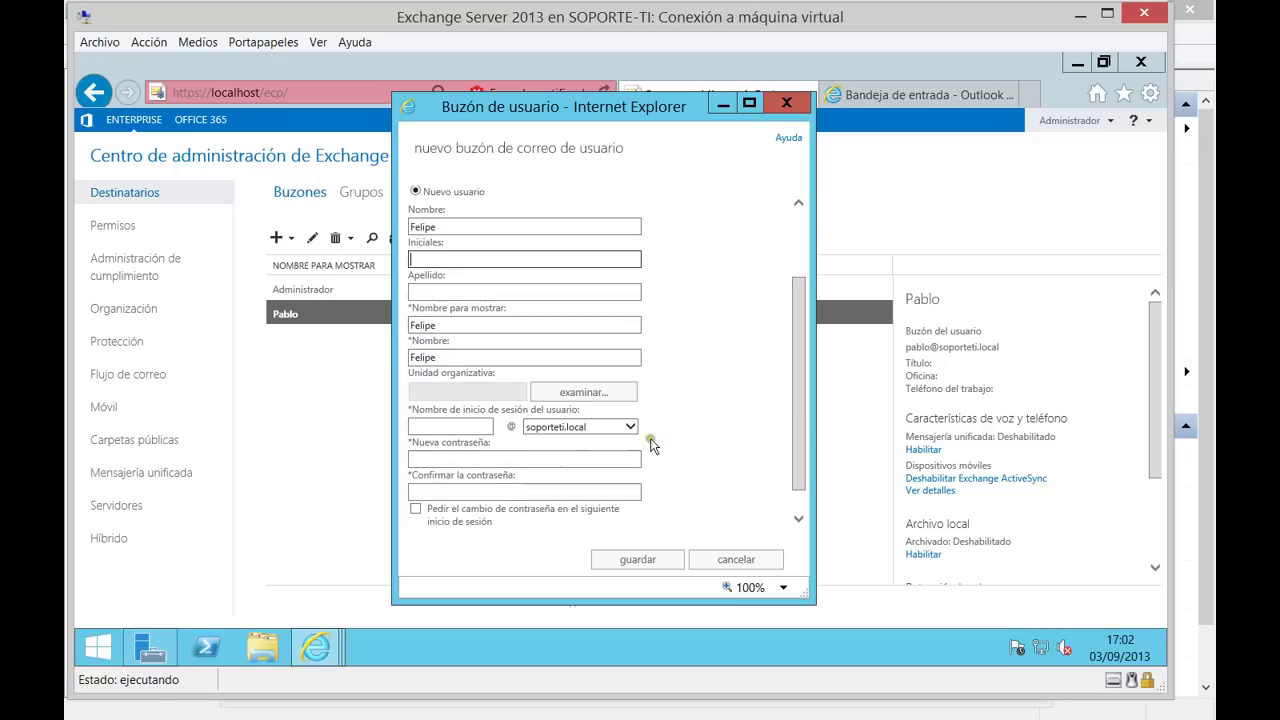
click(590, 397)
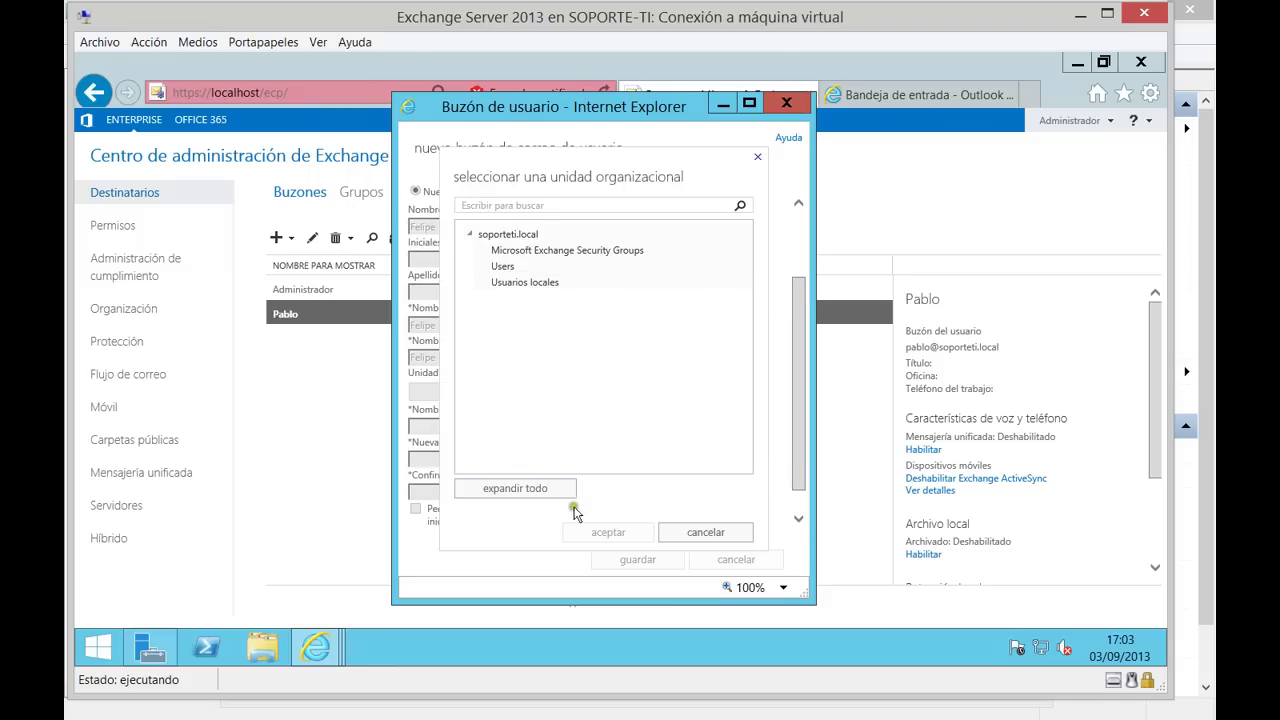
Place the user in Usuarios locales, enter the logon name, and set and confirm the password.
click(524, 284)
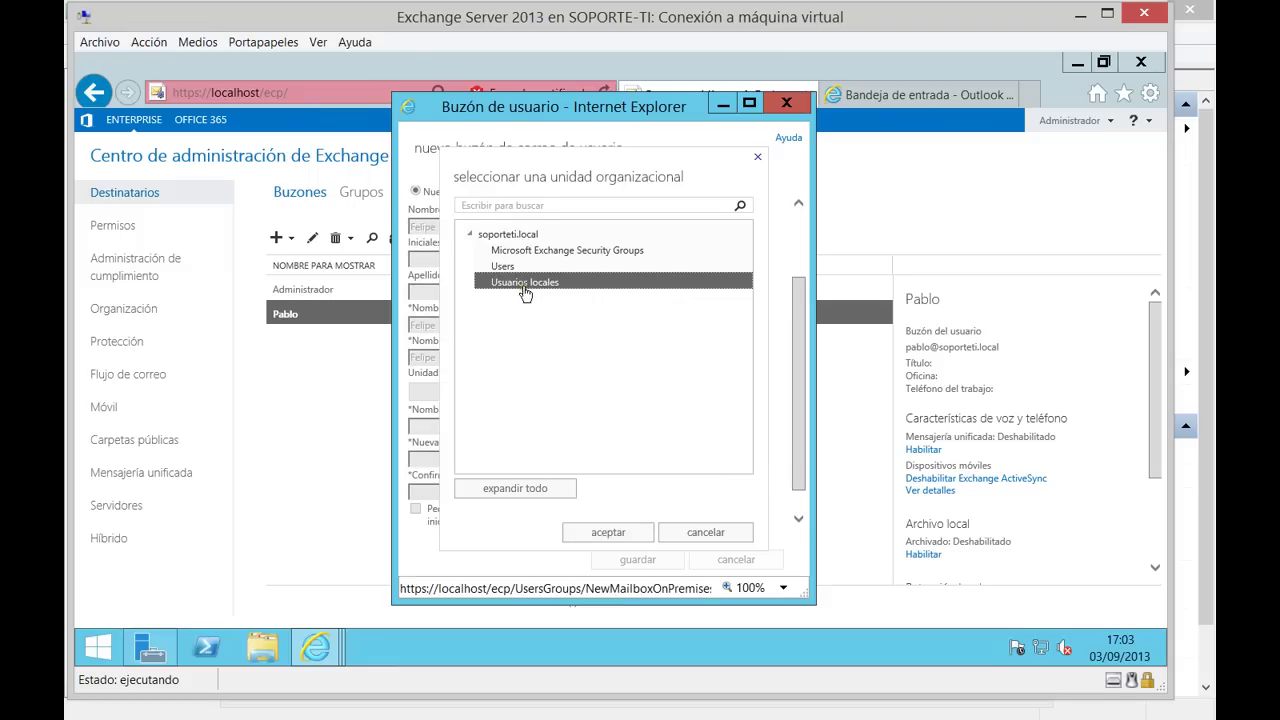
click(618, 532)
click(429, 430)
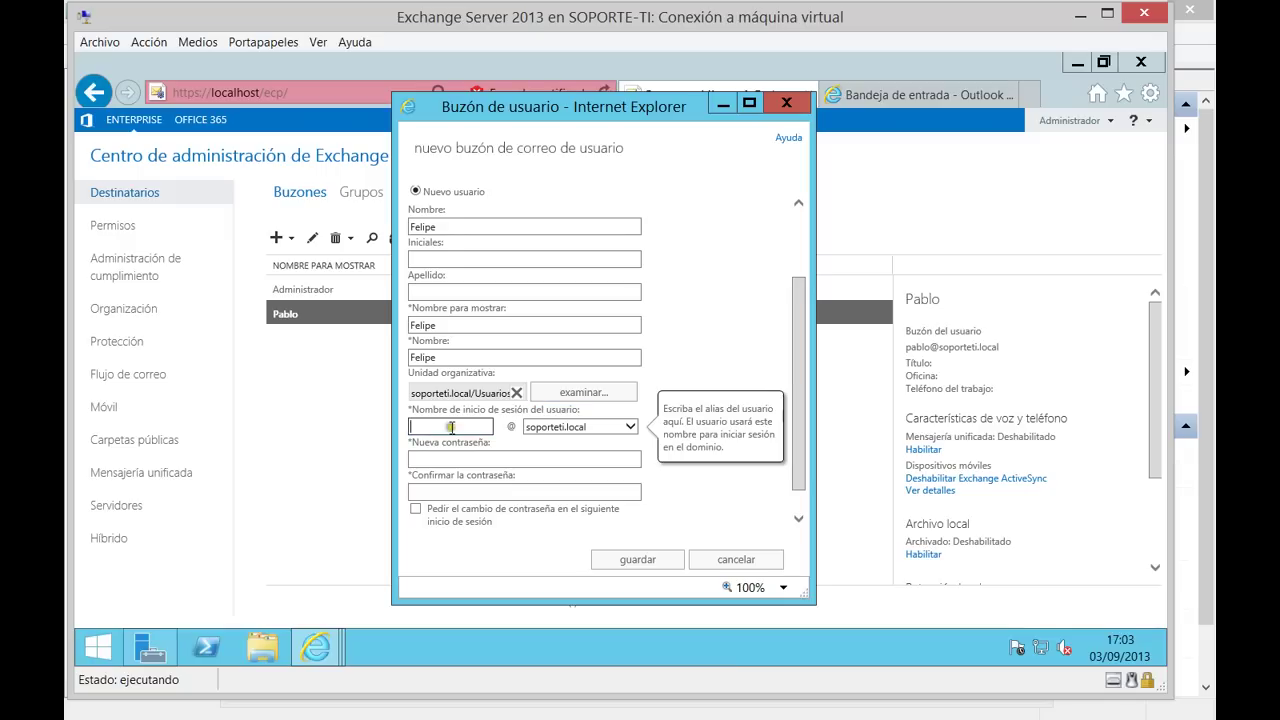
text(felipe)
click(483, 458)
text(P@ssw0rd)
key(Tab)
text(P@ssw0rd1)
key(shift+Left)
key(shift+Left)
key(shift+Left)
key(shift+Left)
key(shift+Left)
key(shift+Left)
key(shift+Left)
key(BackSpace)
key(BackSpace)
key(BackSpace)
text(P@ssw0rd1)
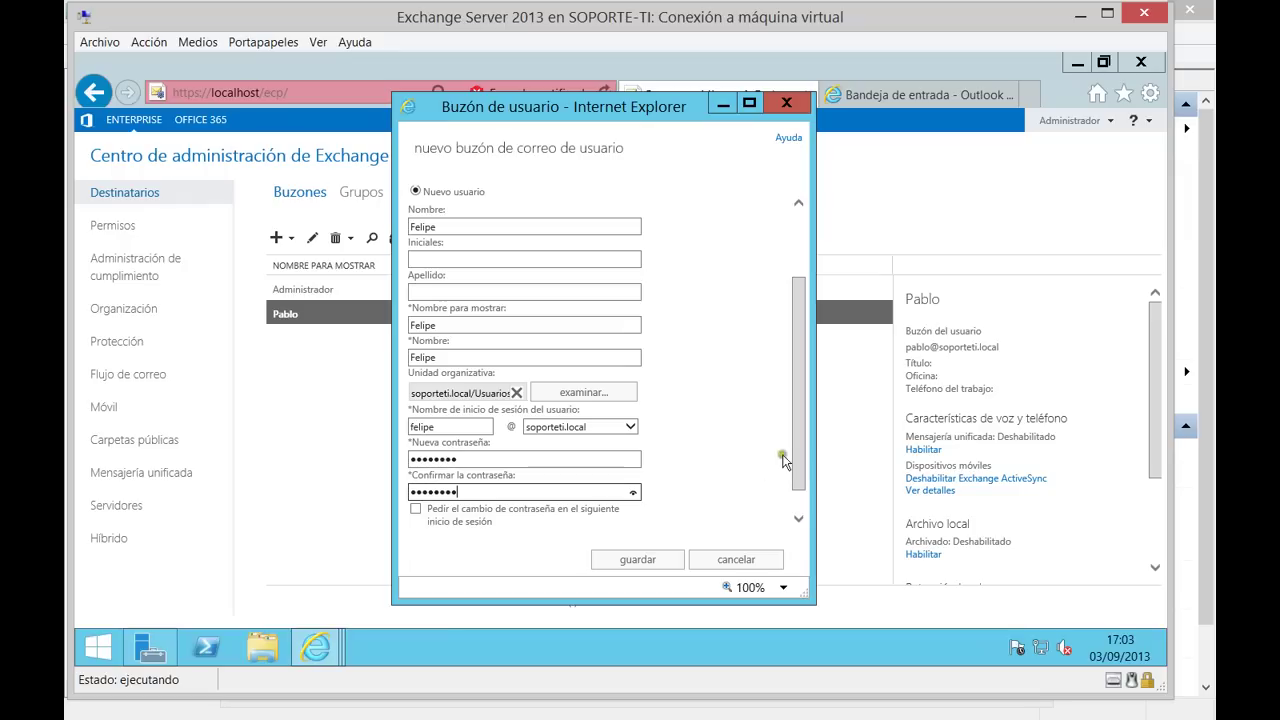
Expand Más opciones and save the new user mailbox.
scroll(780, 470, down, 1)
click(432, 523)
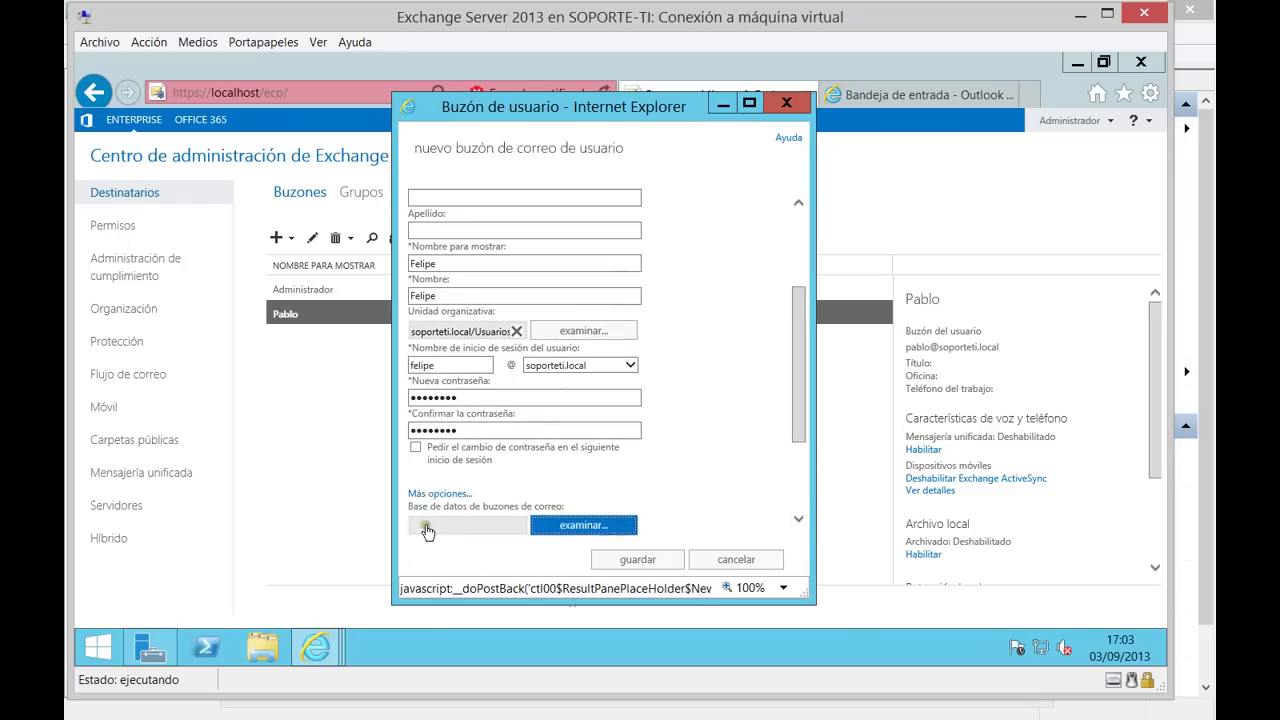
scroll(650, 470, down, 3)
click(630, 561)
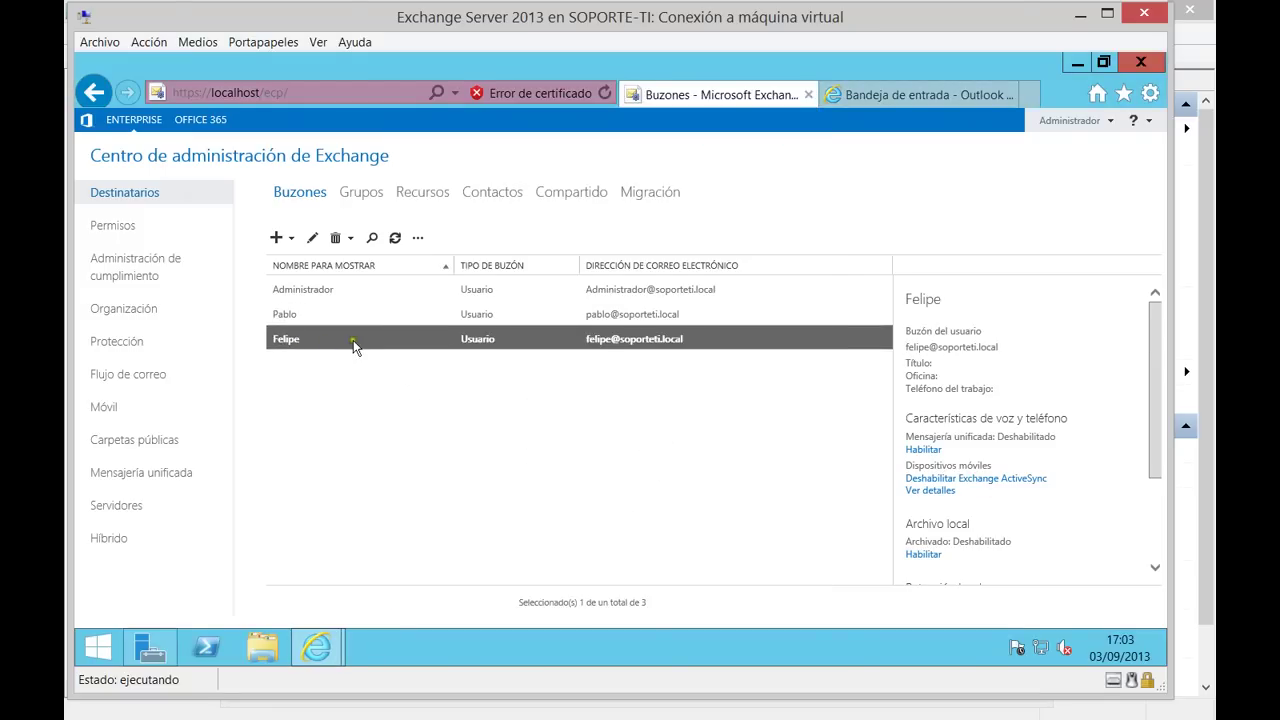
Check the new user in Usuarios locales via Active Directory Users and Computers, then close it and Server Manager.
click(145, 640)
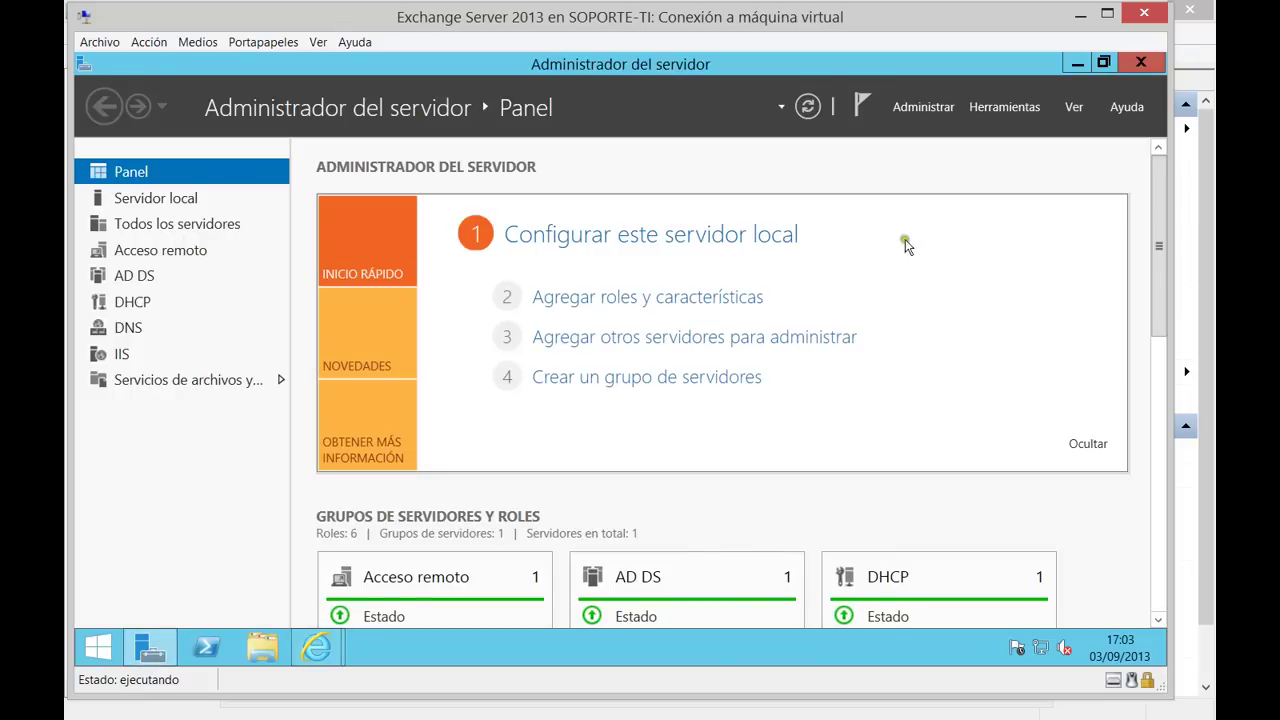
click(1000, 106)
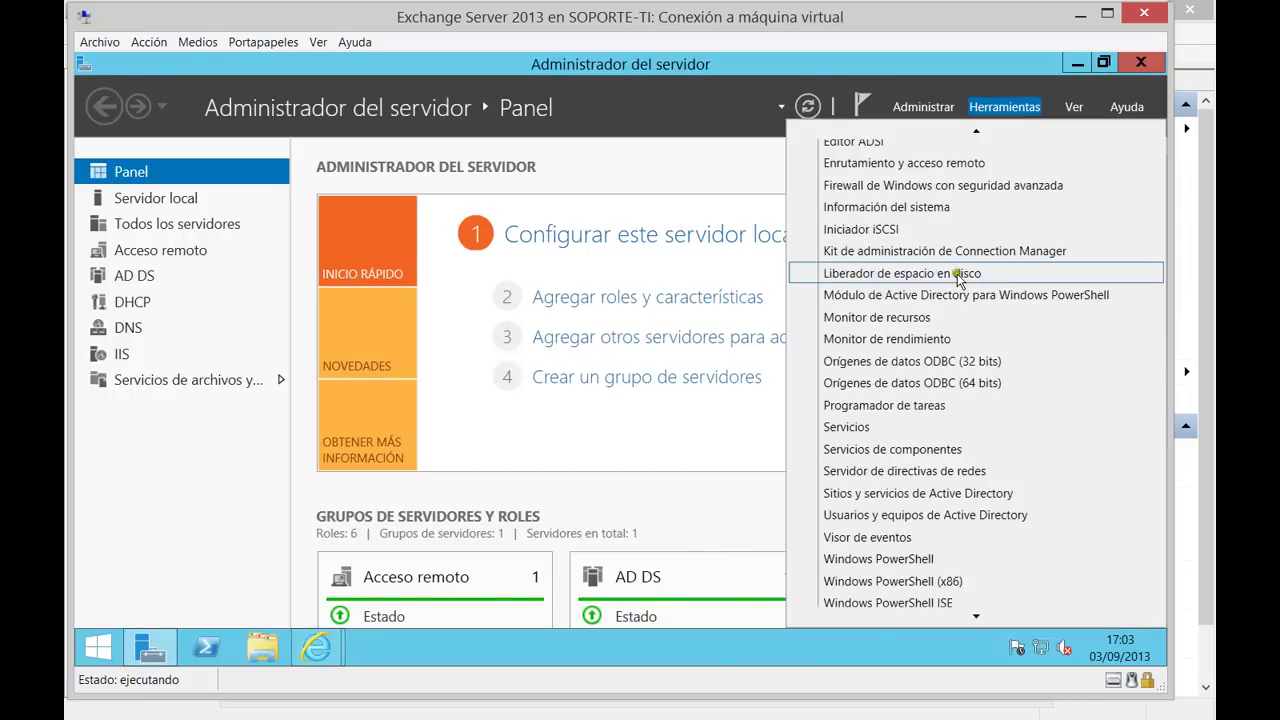
click(906, 508)
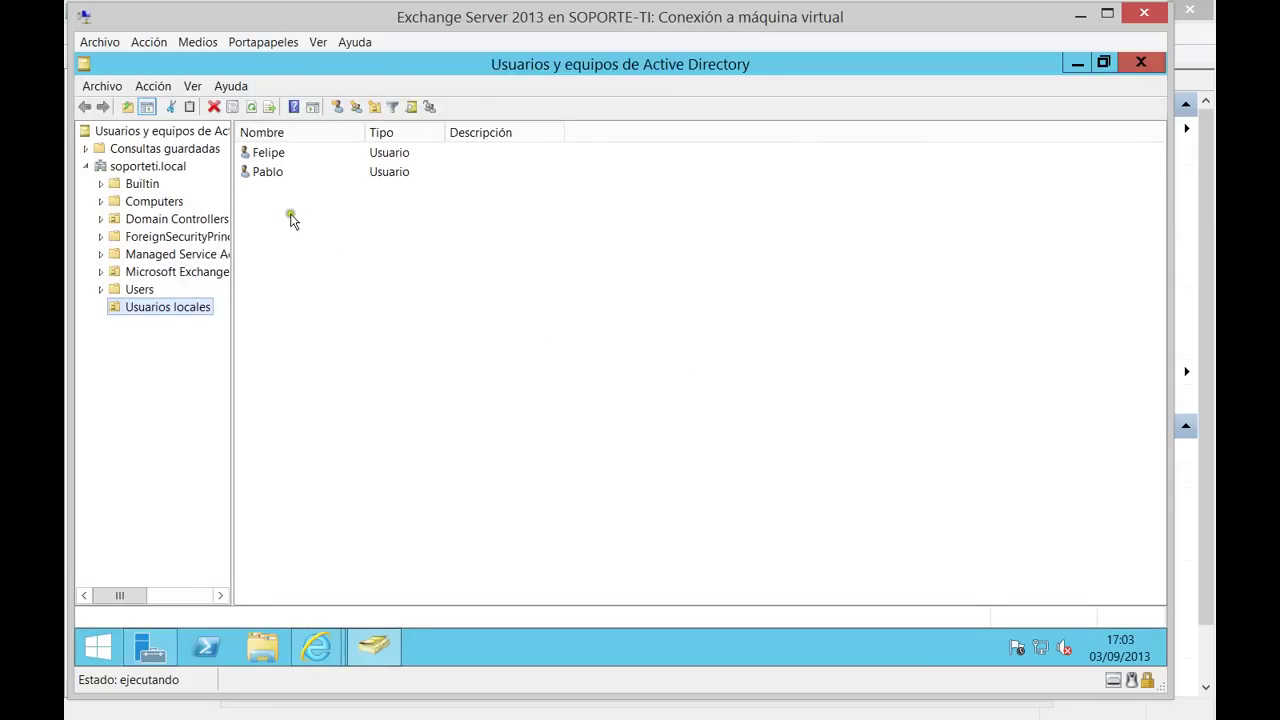
click(277, 157)
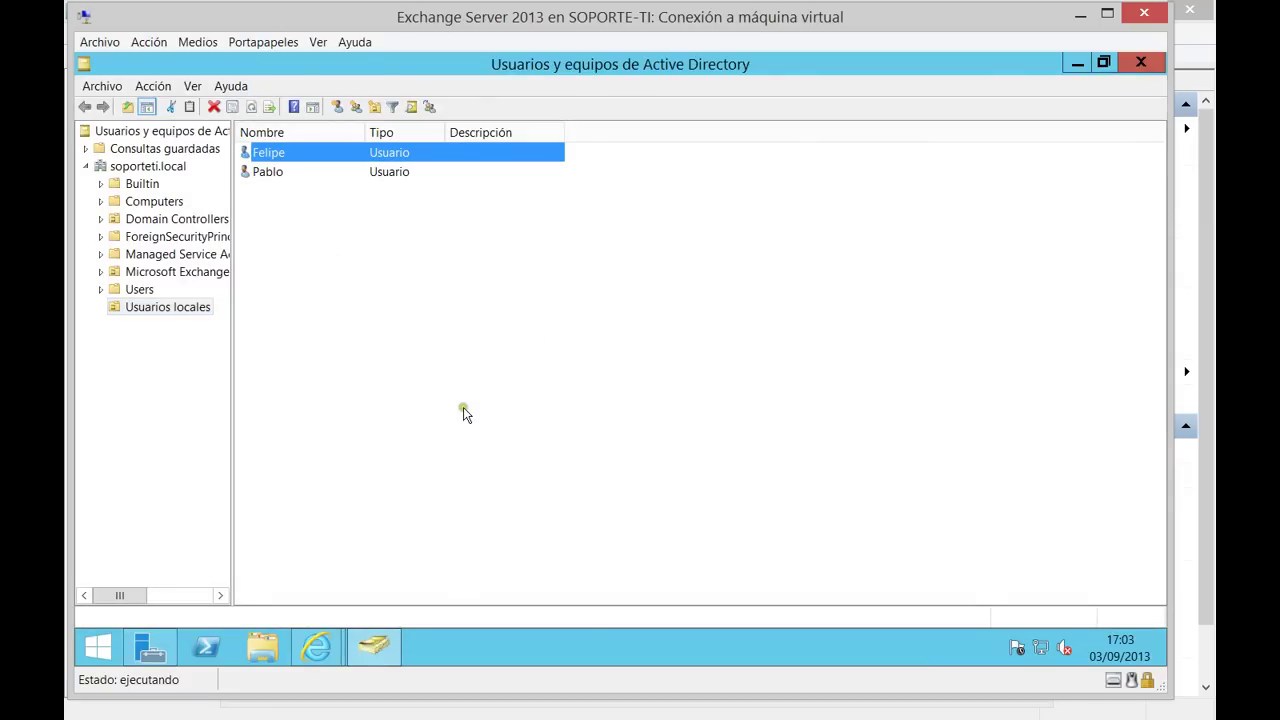
click(1136, 65)
click(1135, 66)
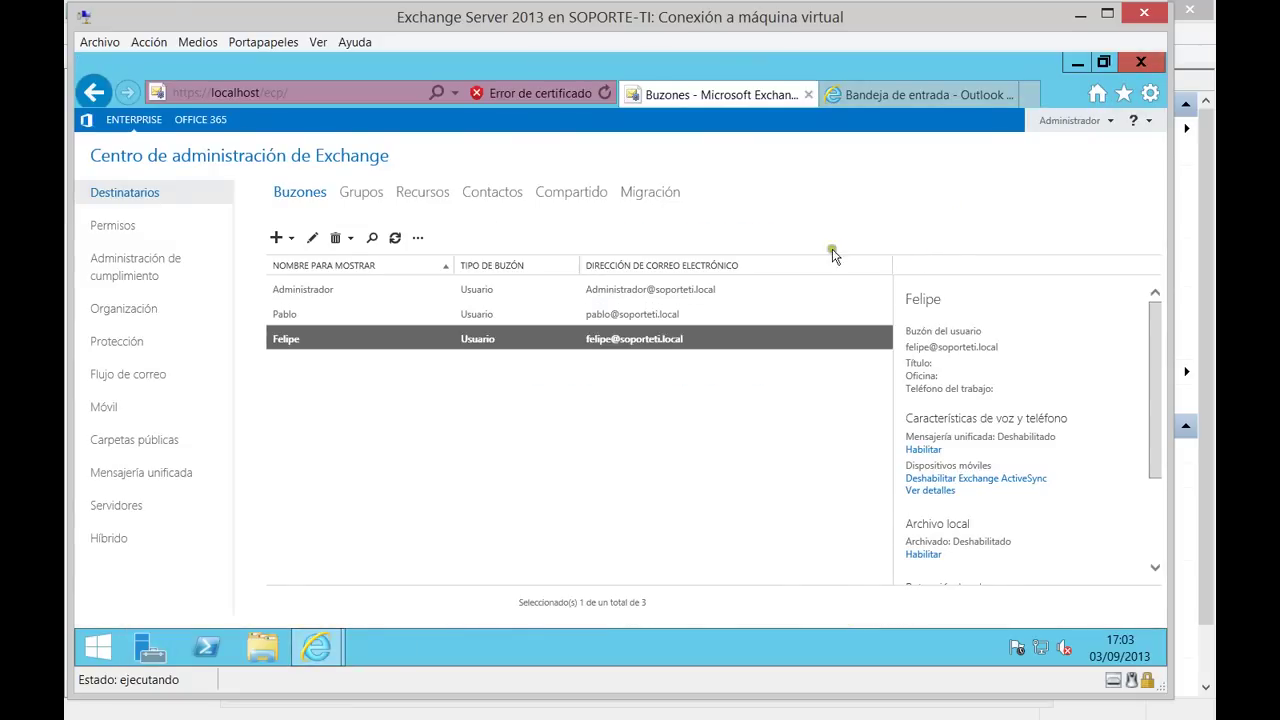
Sign out of Outlook Web App, close its tab, and open Outlook on the Windows 8.1 client.
click(901, 95)
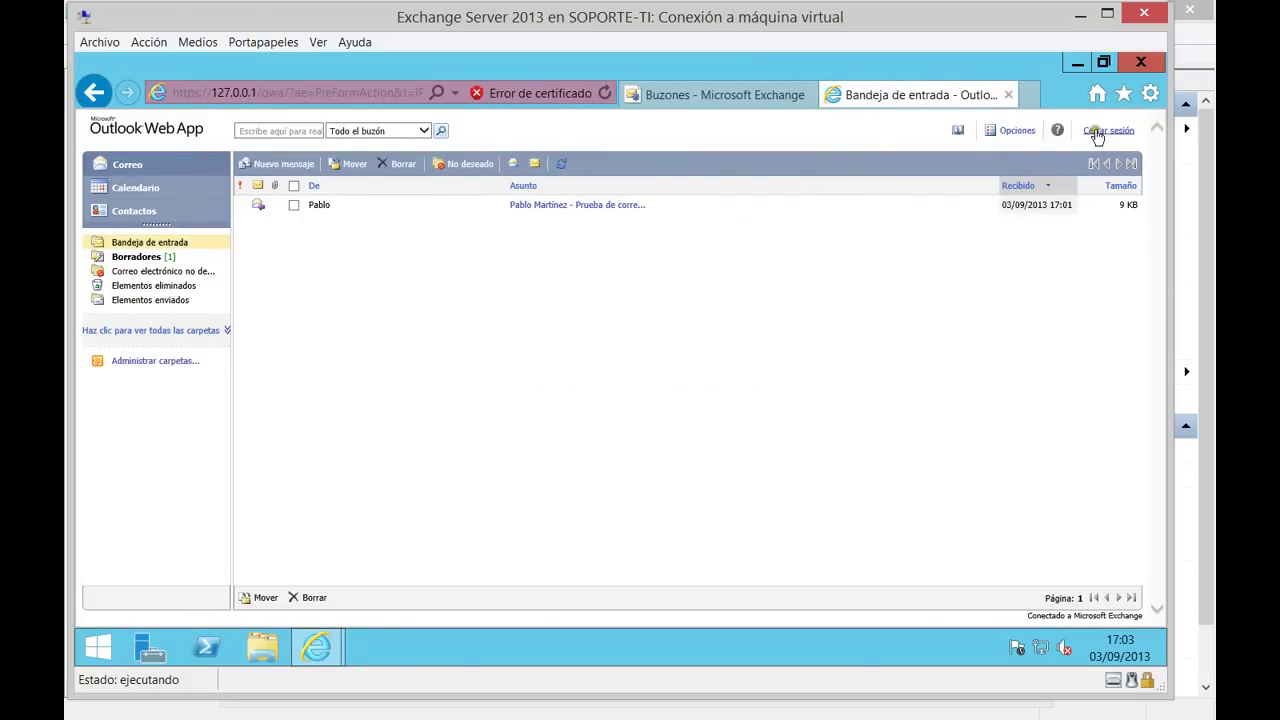
click(1020, 131)
click(1007, 94)
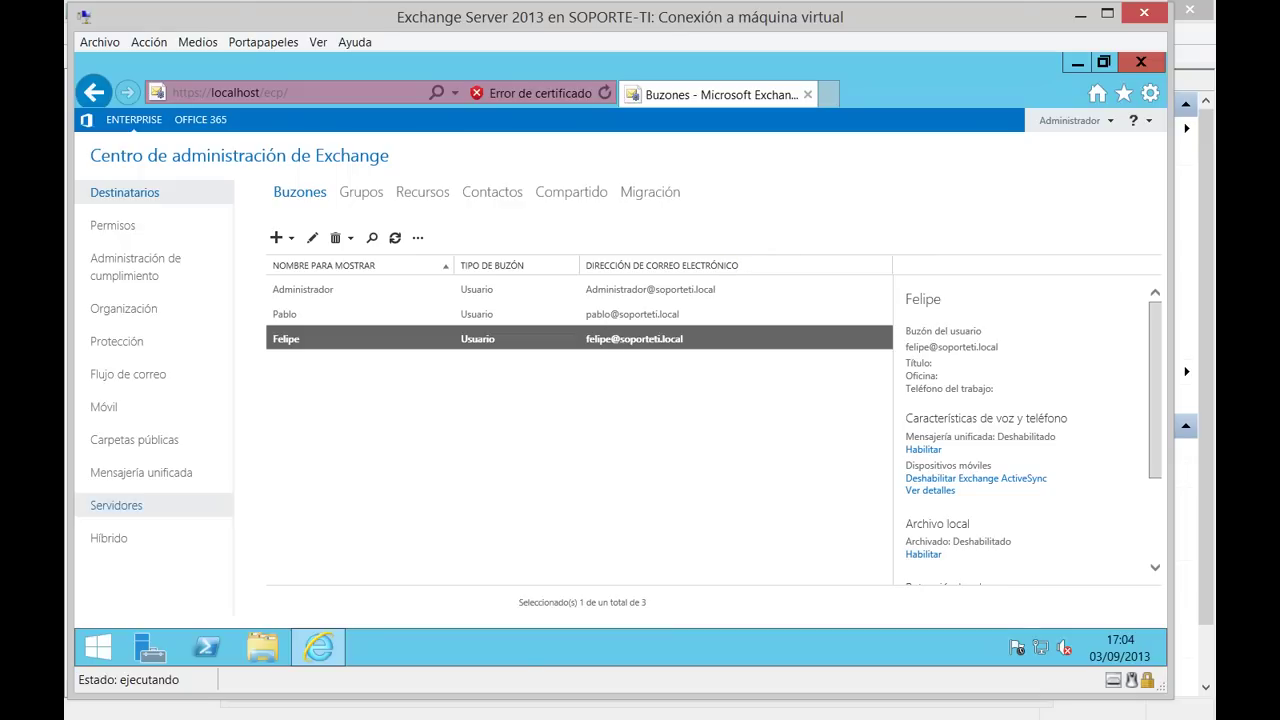
key(alt+Tab)
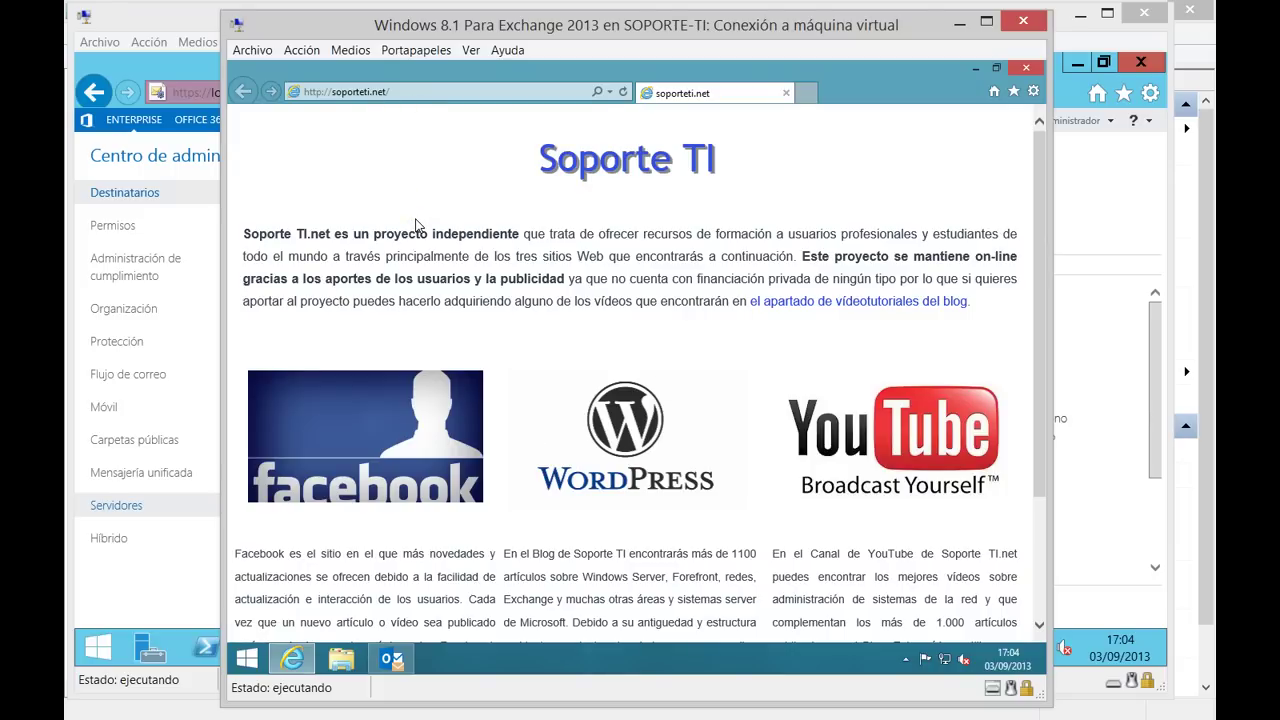
click(391, 658)
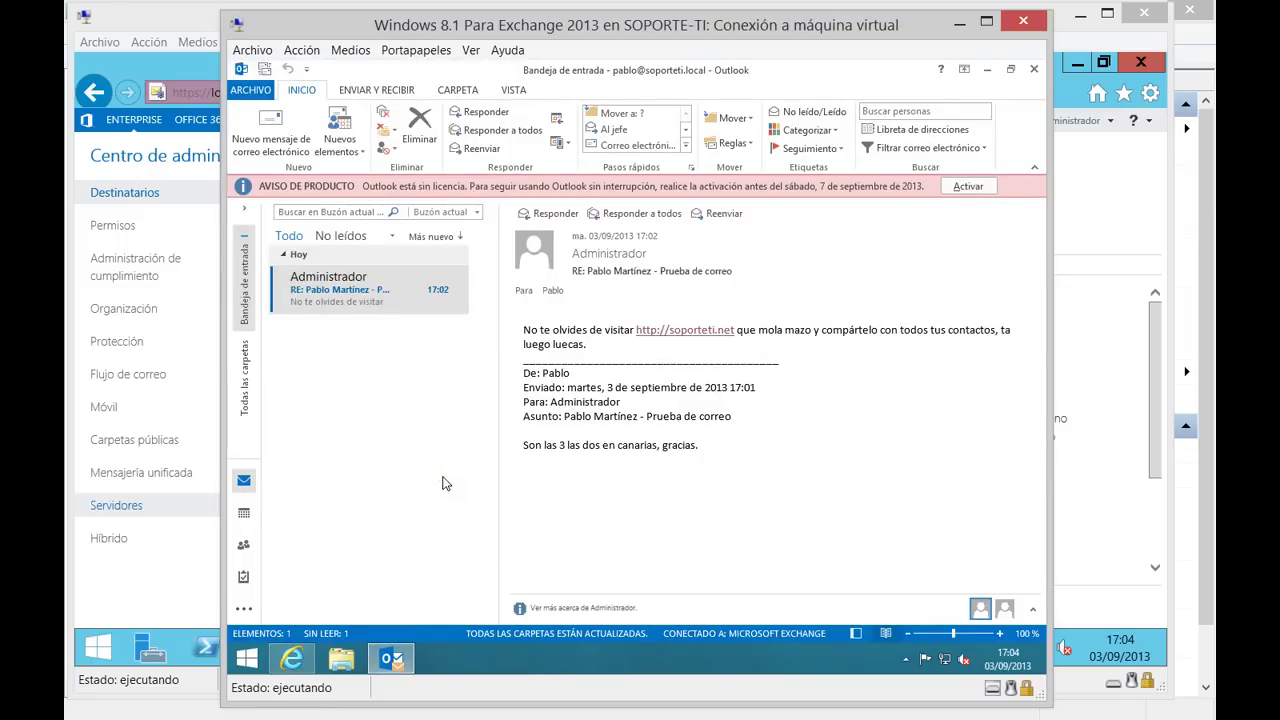